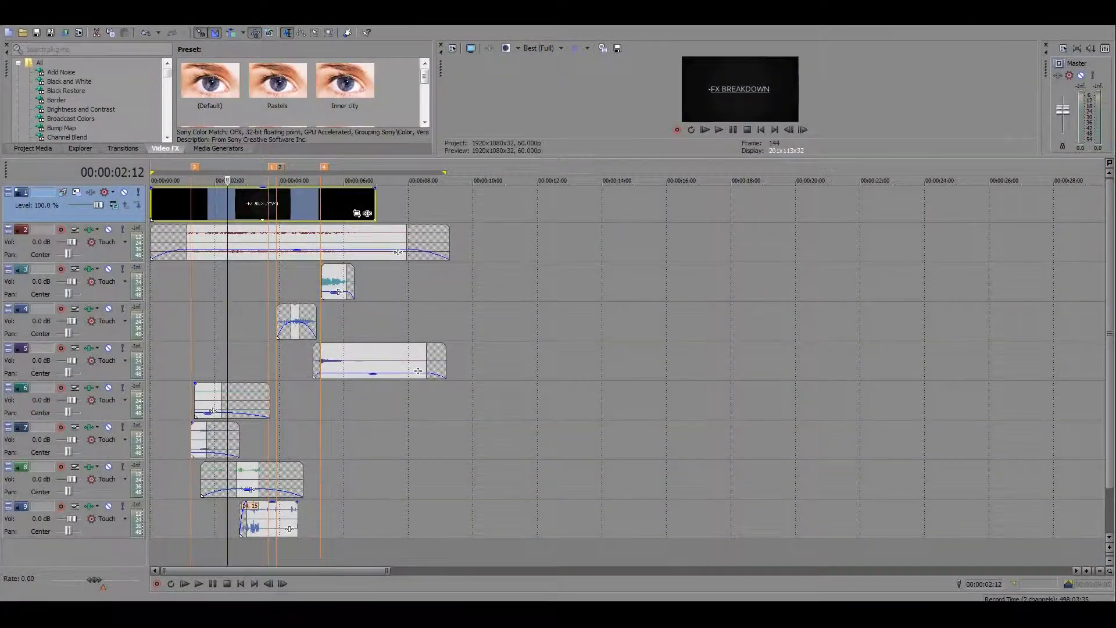
# - Play back part of the intro's sound timeline, stop, and place the playhead at 00:00:00:28
pyautogui.press('space')
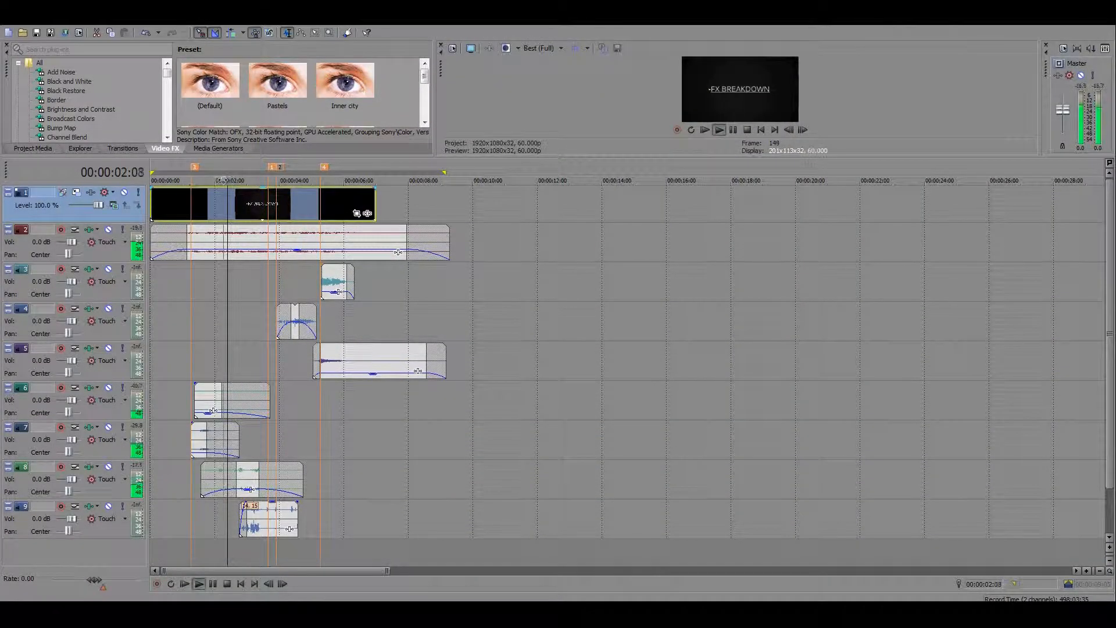
pyautogui.press('space')
pyautogui.click(180, 319)
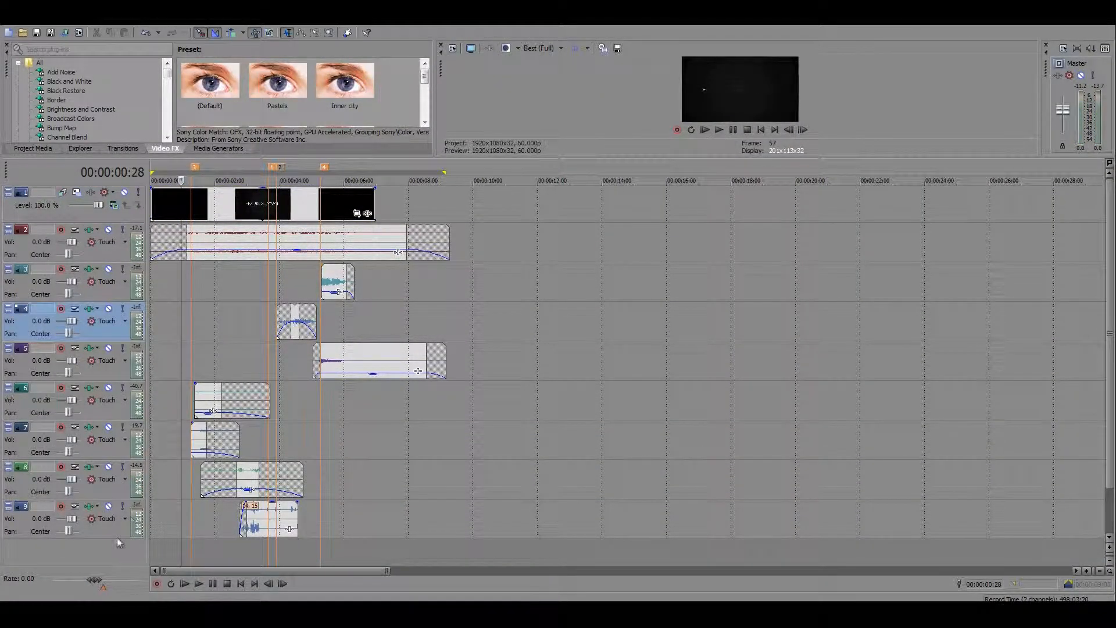
# - Switch to Windows Explorer and browse the Ambiance sounds in the polygoniix Intro Essentials pt1 folder of FX breakdown Promo reel
pyautogui.hotkey('alt', 'Tab')
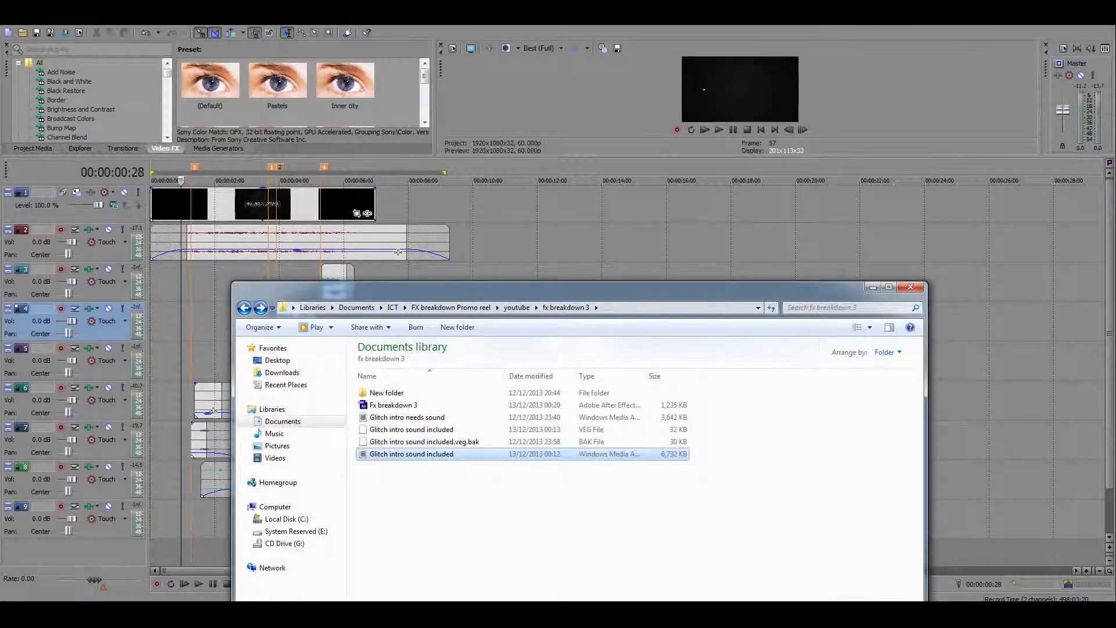
pyautogui.doubleClick(386, 393)
pyautogui.click(244, 308)
pyautogui.click(245, 308)
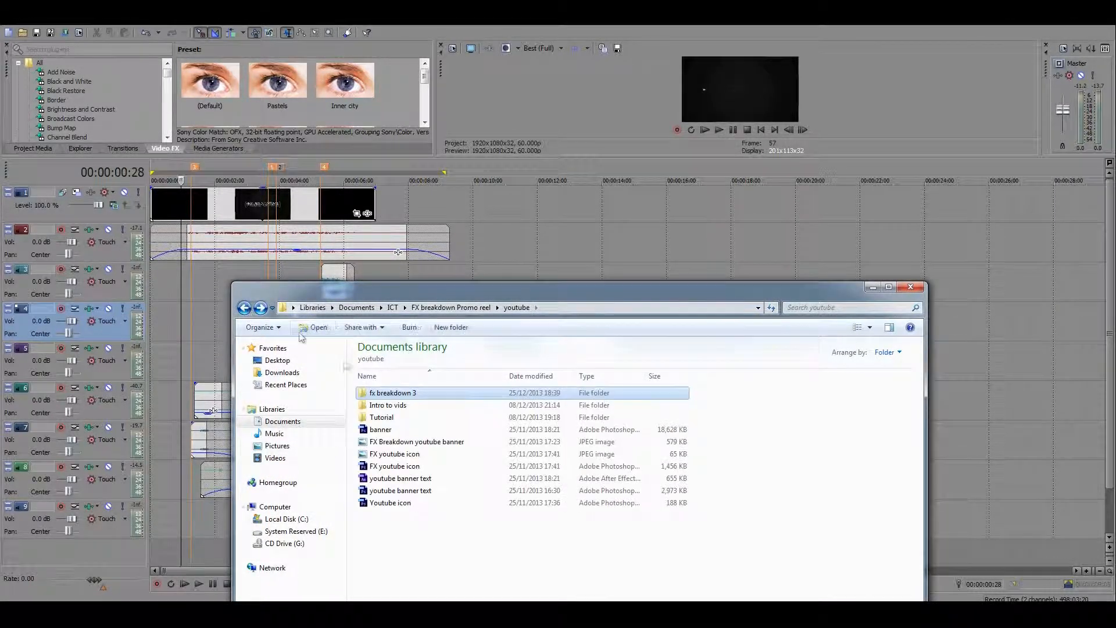
pyautogui.click(244, 308)
pyautogui.doubleClick(387, 395)
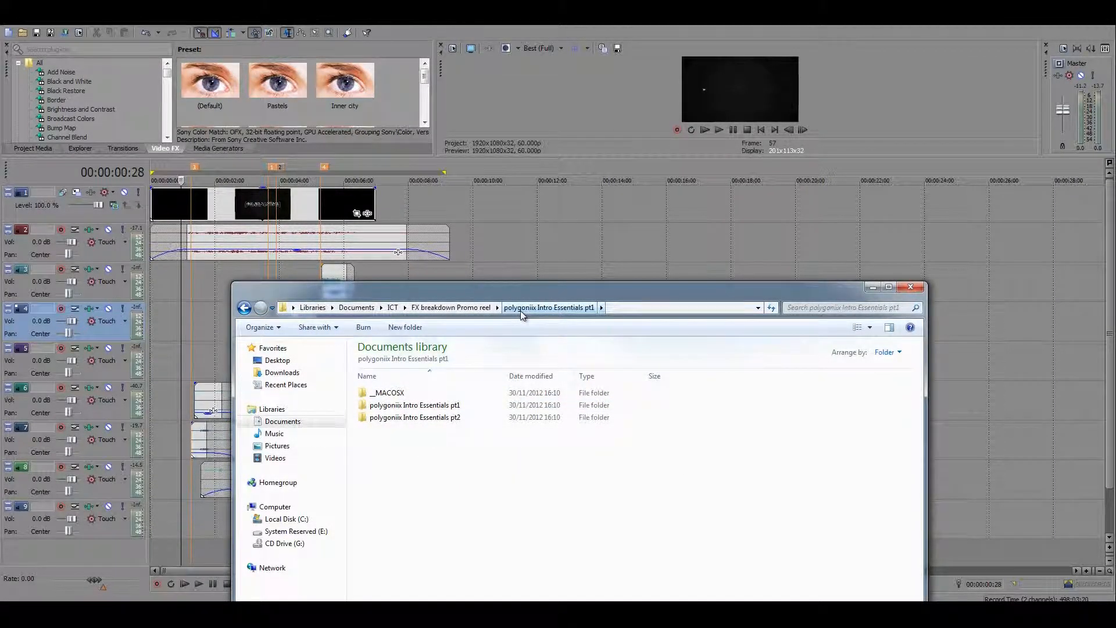
pyautogui.doubleClick(396, 405)
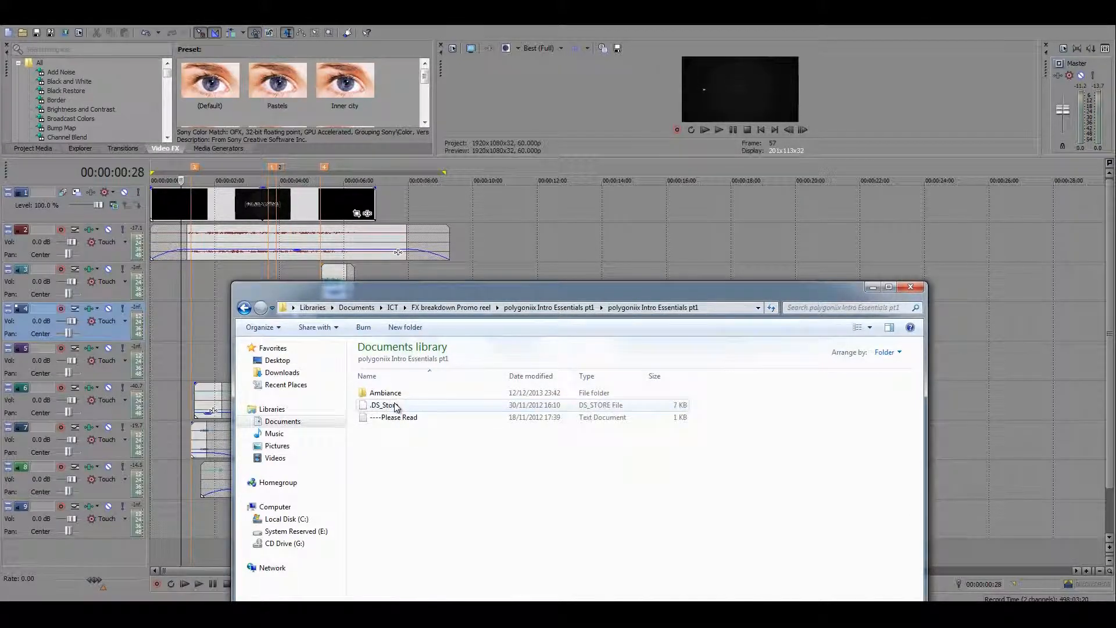
pyautogui.doubleClick(399, 393)
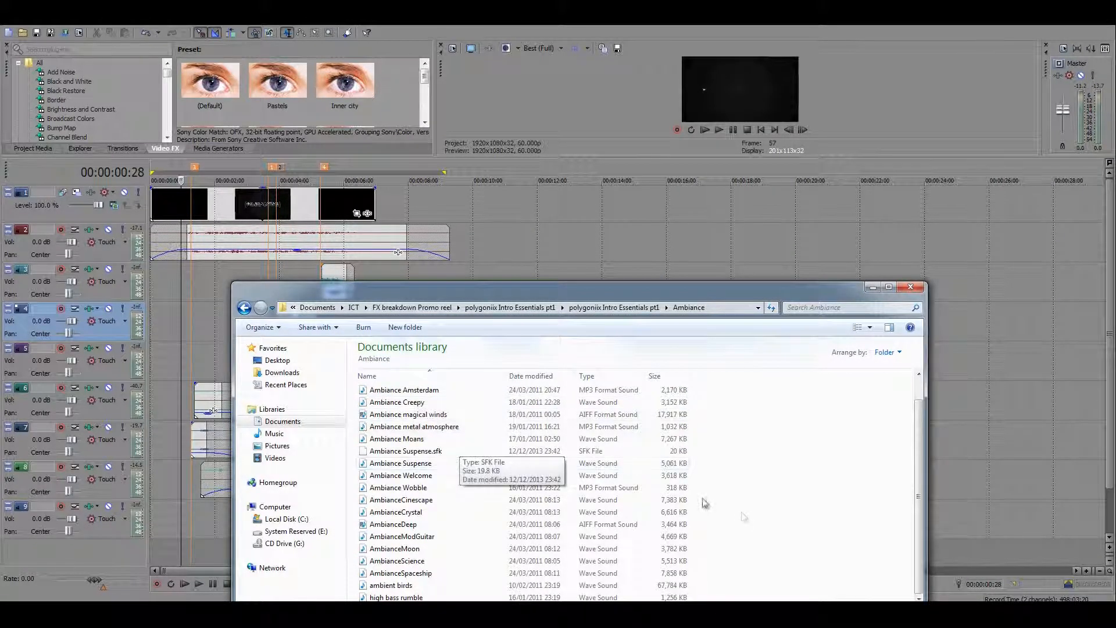
pyautogui.moveTo(798, 551); pyautogui.dragTo(358, 384)
pyautogui.click(802, 500)
pyautogui.scroll(-1, 448, 430)
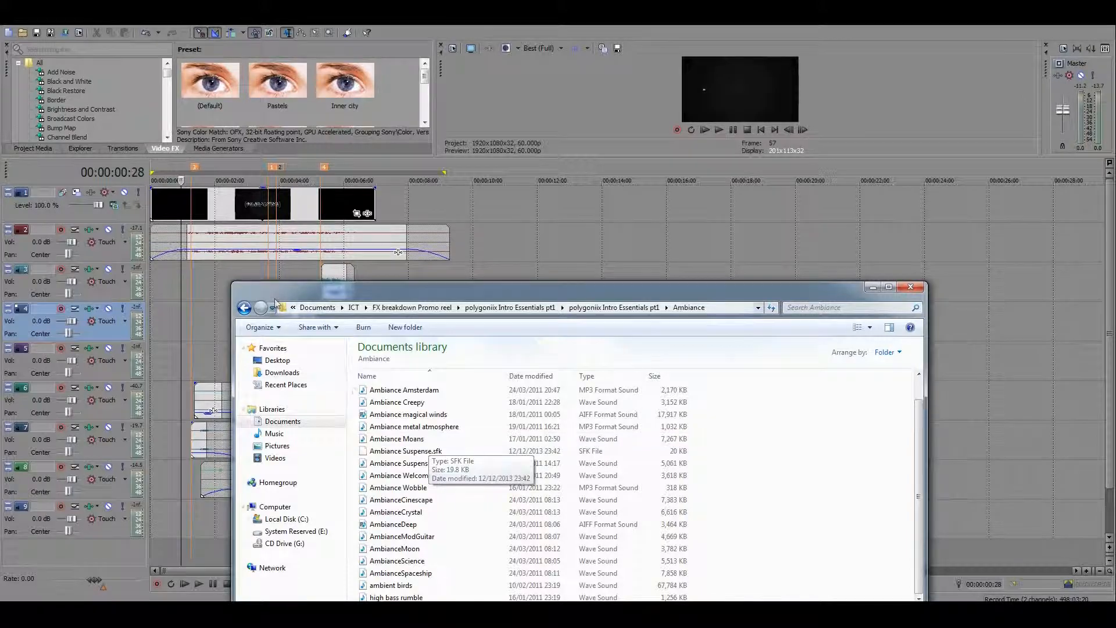
# - Leave the Ambiance folder and open the polygoniix Intro Essentials pt2 folder to view its sound categories
pyautogui.click(244, 308)
pyautogui.press('BackSpace')
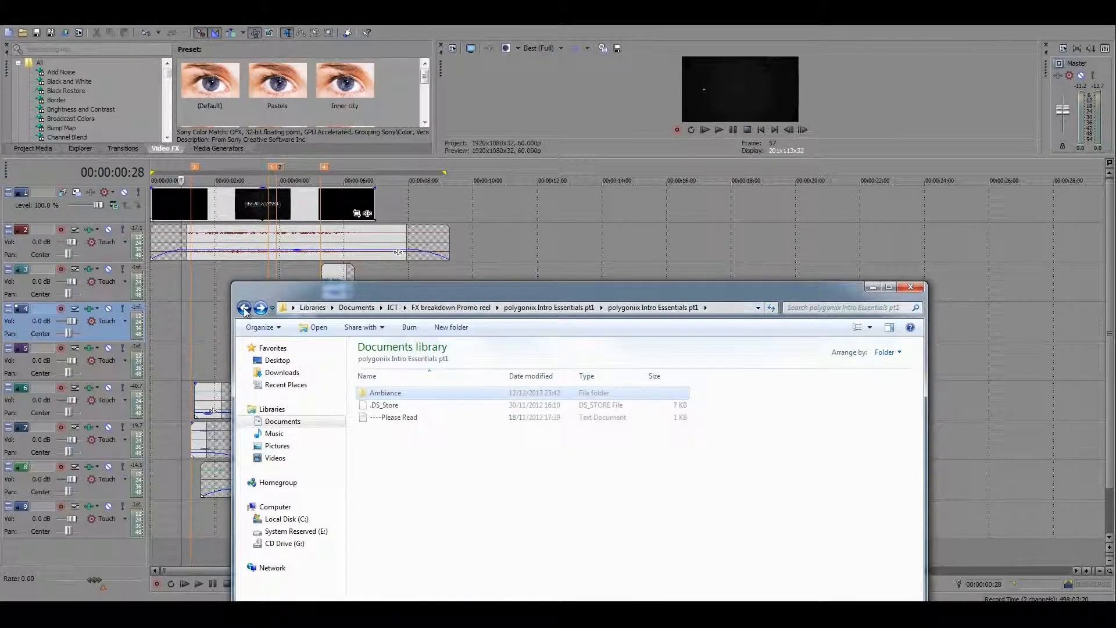
pyautogui.doubleClick(390, 415)
# - Switch back to Sony Vegas, inspect the audio events on tracks 2 and 3, and briefly play the timeline
pyautogui.click(301, 281)
pyautogui.click(280, 296)
pyautogui.click(299, 245)
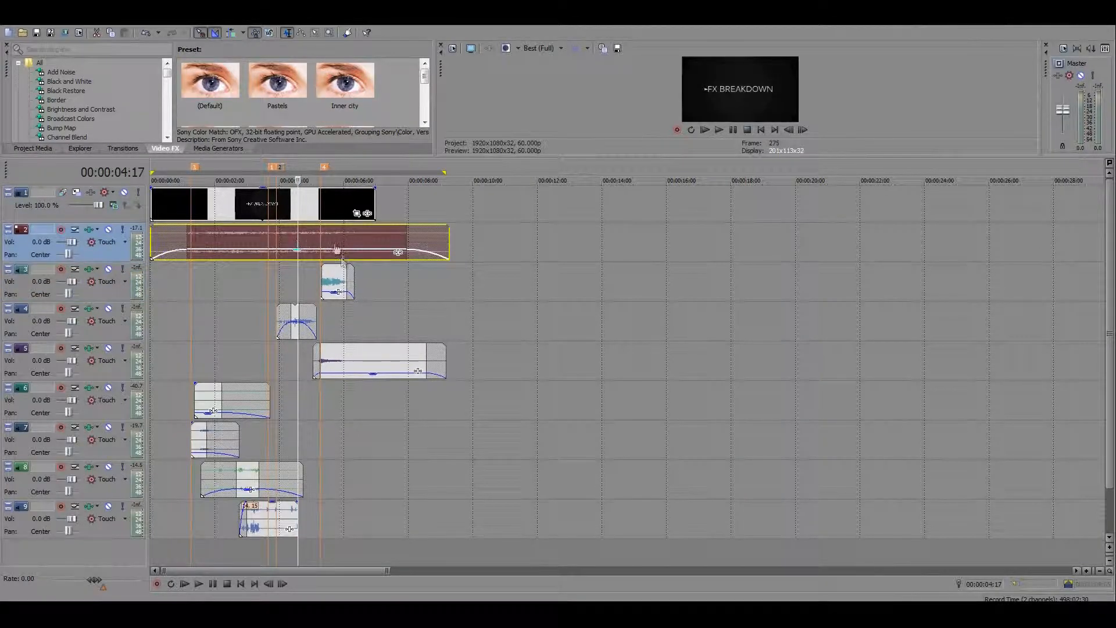
pyautogui.click(331, 278)
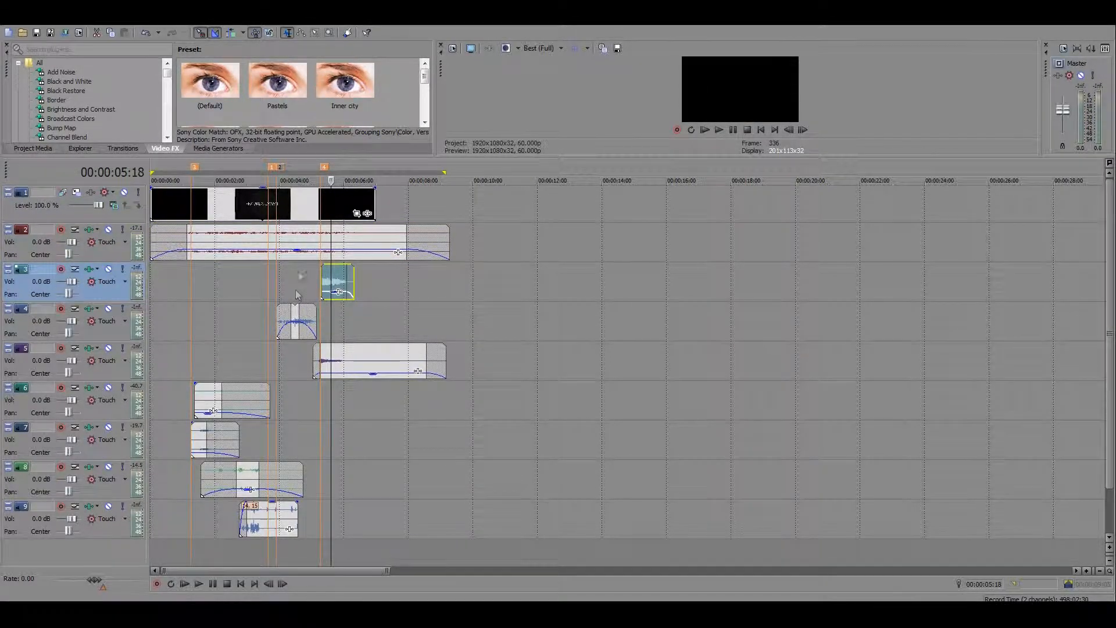
pyautogui.click(312, 244)
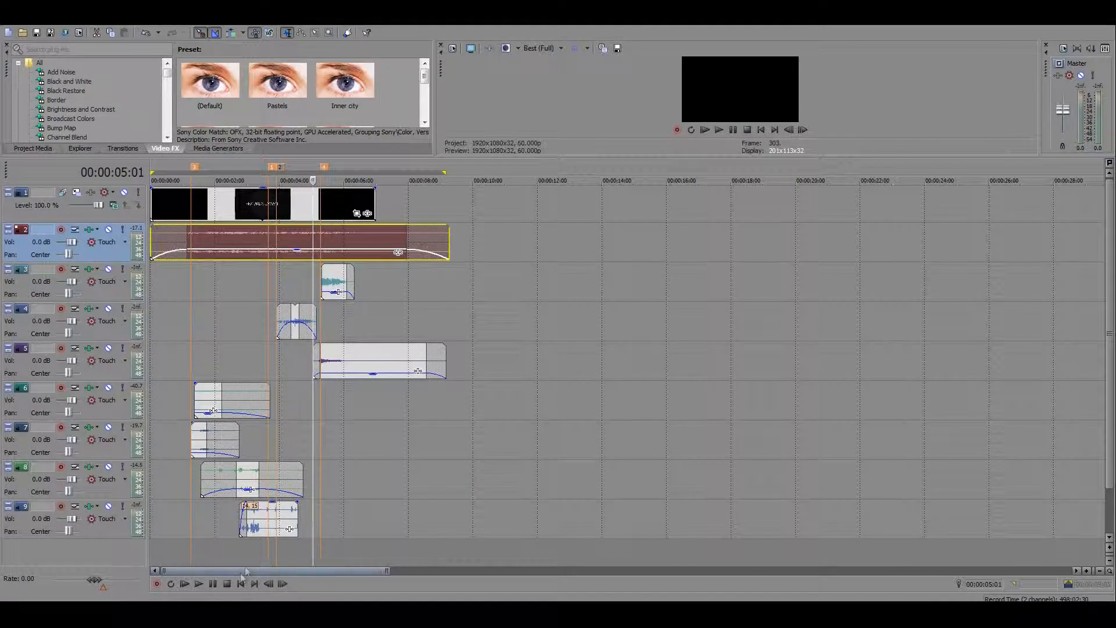
pyautogui.click(200, 583)
pyautogui.click(209, 584)
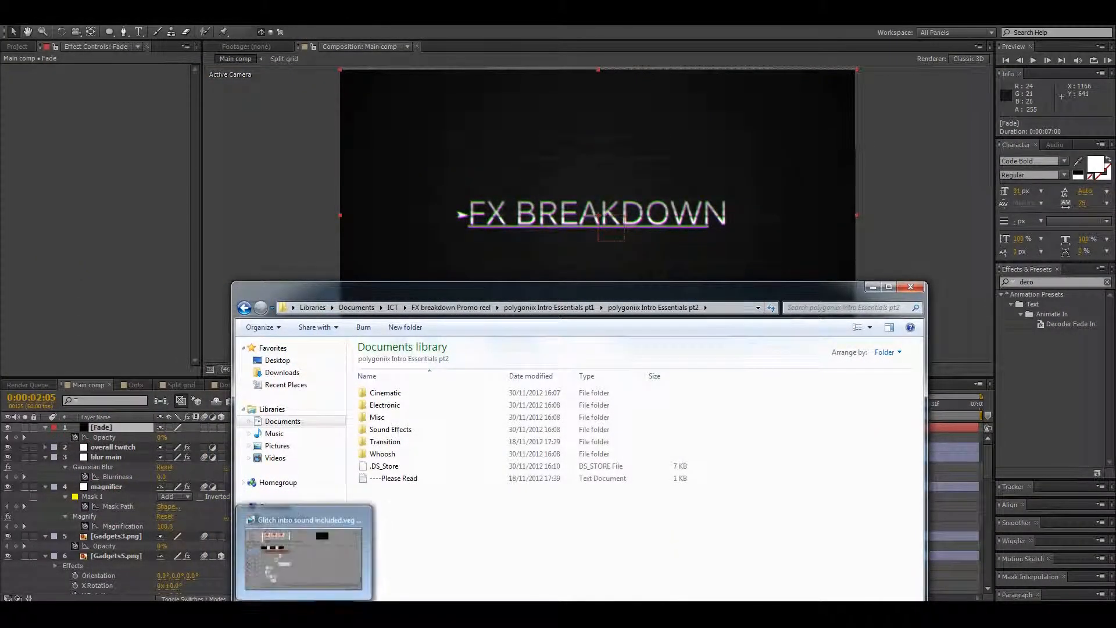
# - Switch to After Effects, bring Windows Explorer back up, and open the fx breakdown 3 folder inside youtube
pyautogui.click(873, 288)
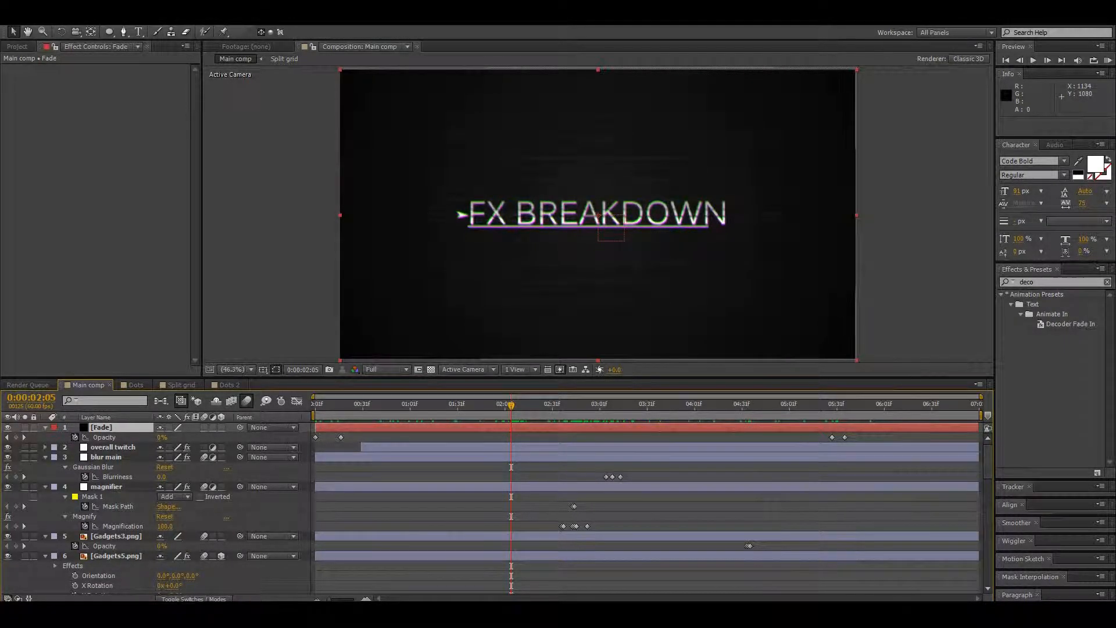
pyautogui.hotkey('alt', 'Tab')
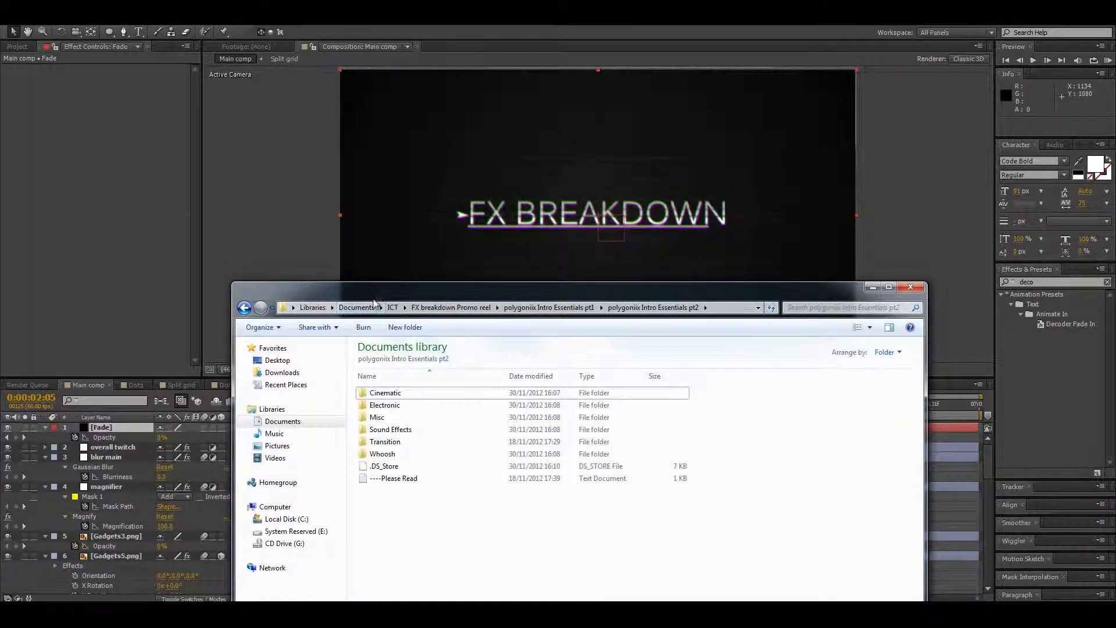
pyautogui.moveTo(390, 294); pyautogui.dragTo(393, 243)
pyautogui.click(249, 258)
pyautogui.click(249, 258)
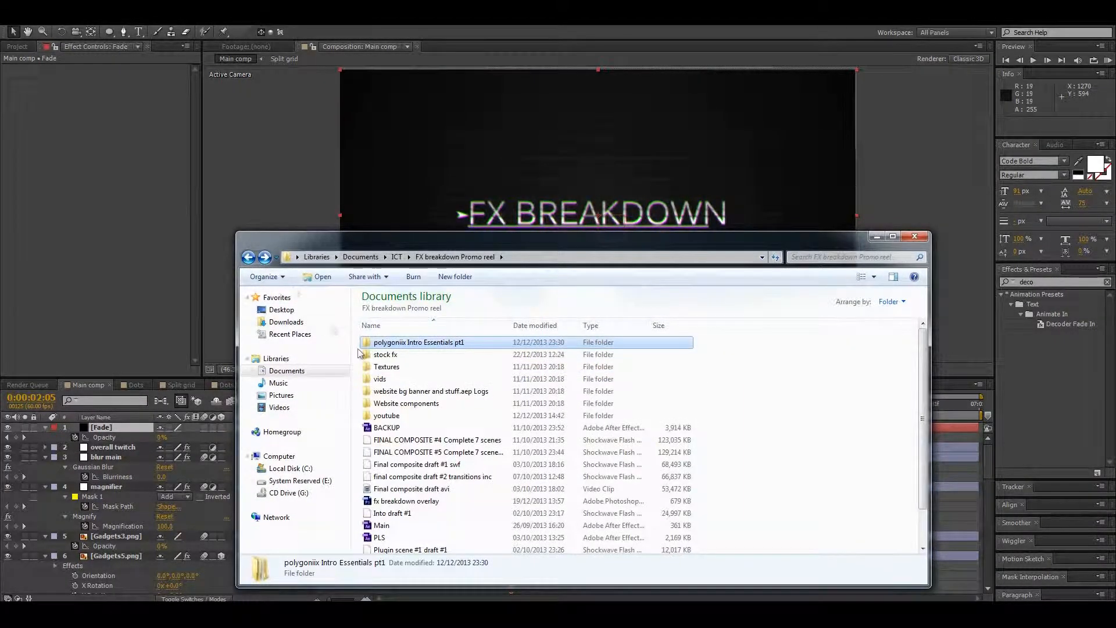
pyautogui.doubleClick(387, 415)
pyautogui.doubleClick(395, 341)
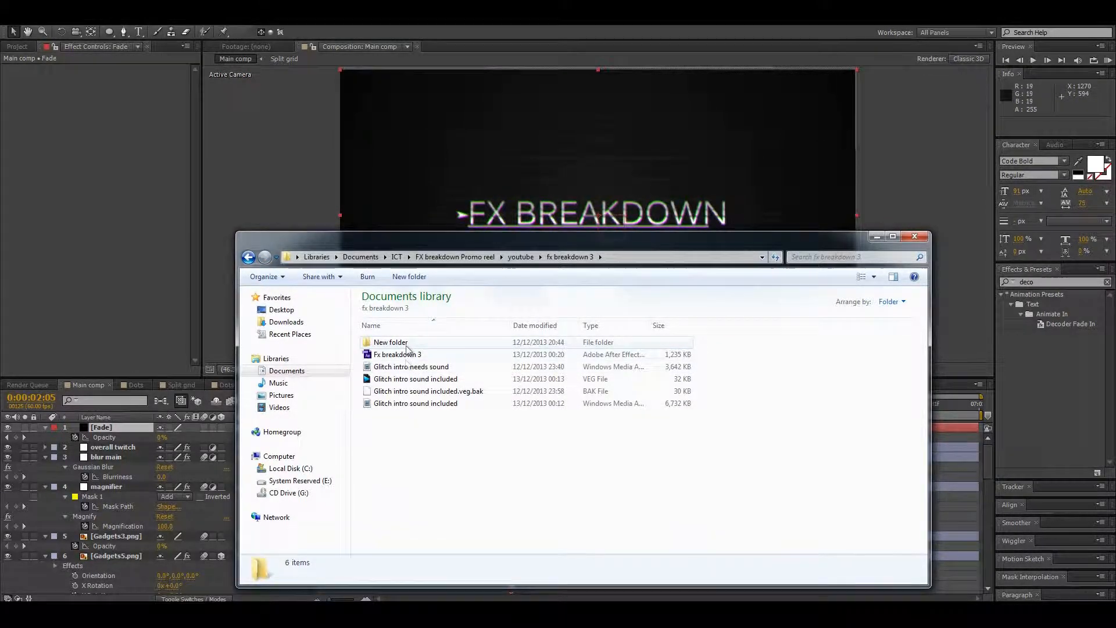
# - Play the rendered Windows Media video "Glitch intro sound included" from the fx breakdown 3 folder
pyautogui.click(387, 404)
pyautogui.rightClick(388, 403)
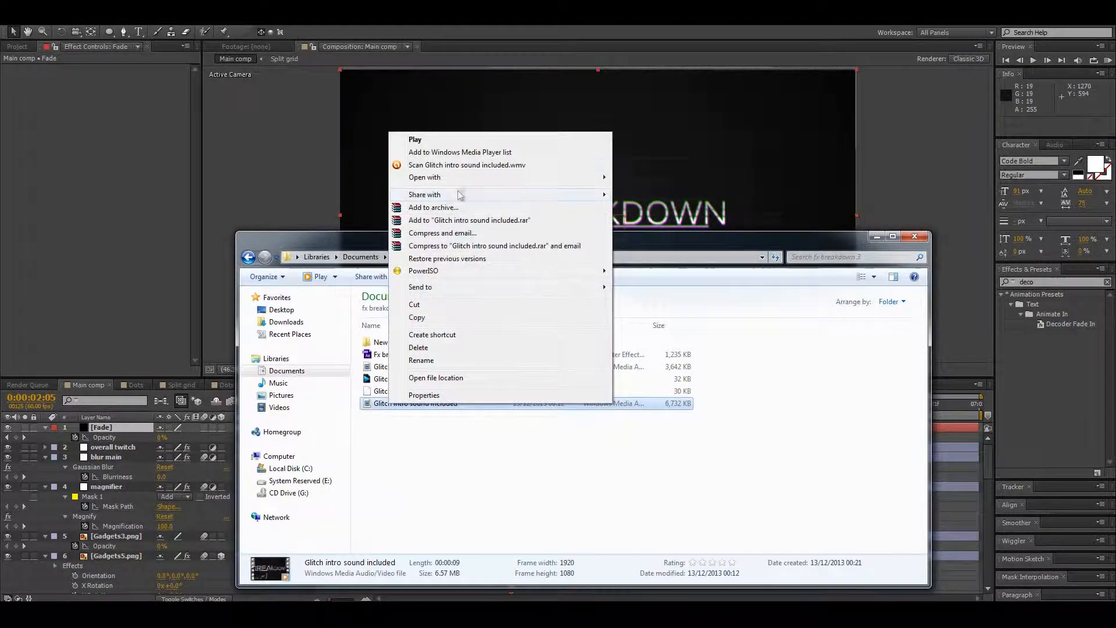
pyautogui.click(451, 141)
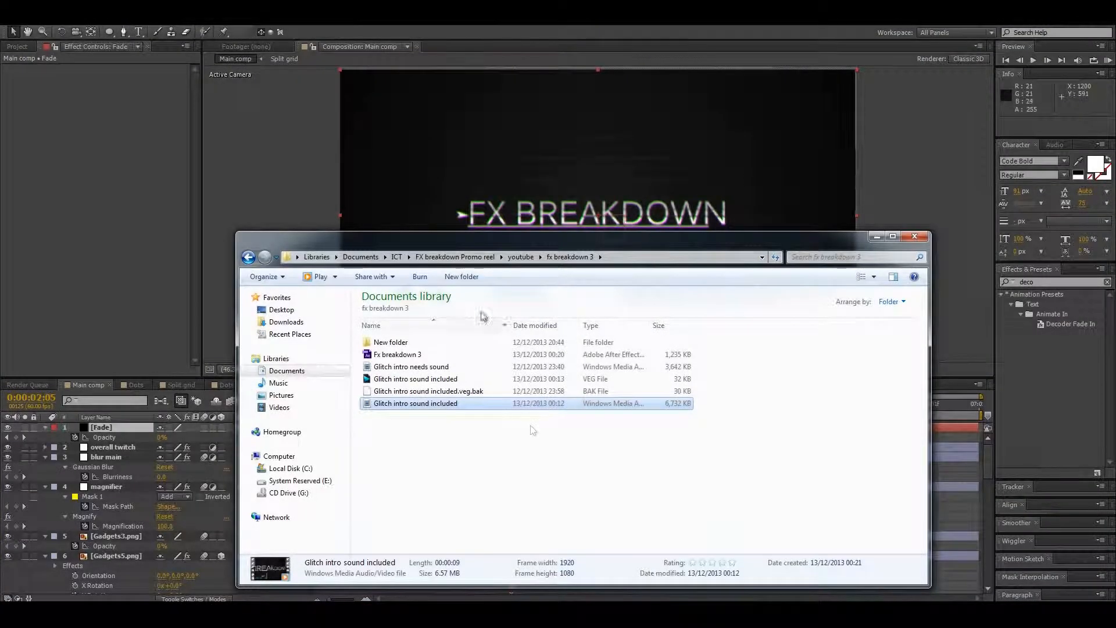
# - Return to the Main comp in After Effects and scrub through the Fade layer's opacity keyframes at the start and end
pyautogui.click(877, 237)
pyautogui.moveTo(349, 406); pyautogui.dragTo(416, 430)
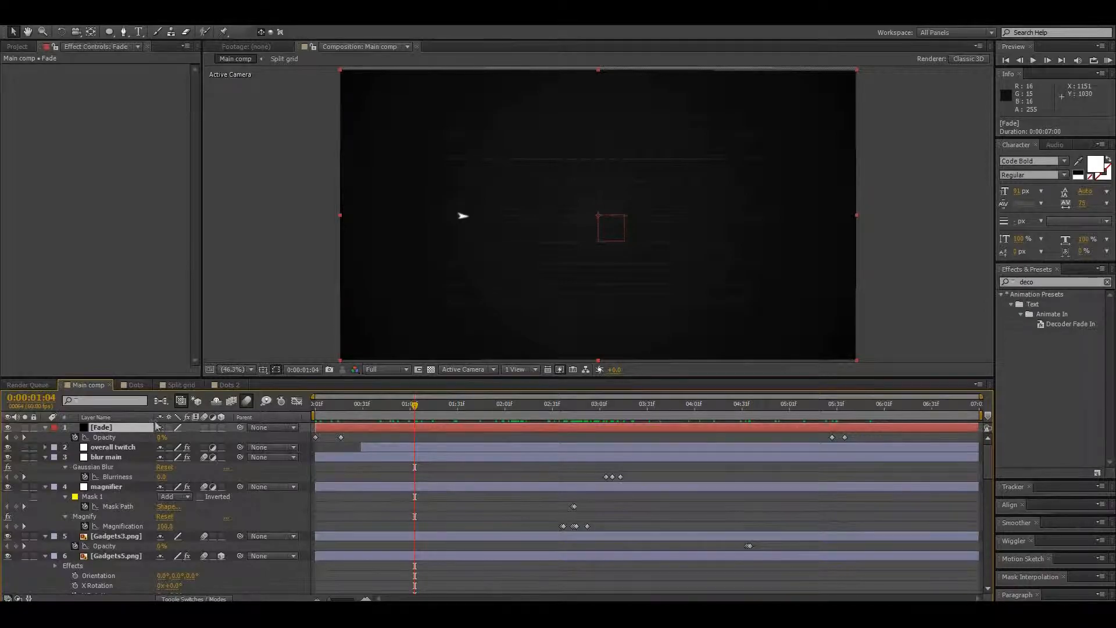
pyautogui.moveTo(318, 422); pyautogui.dragTo(848, 420)
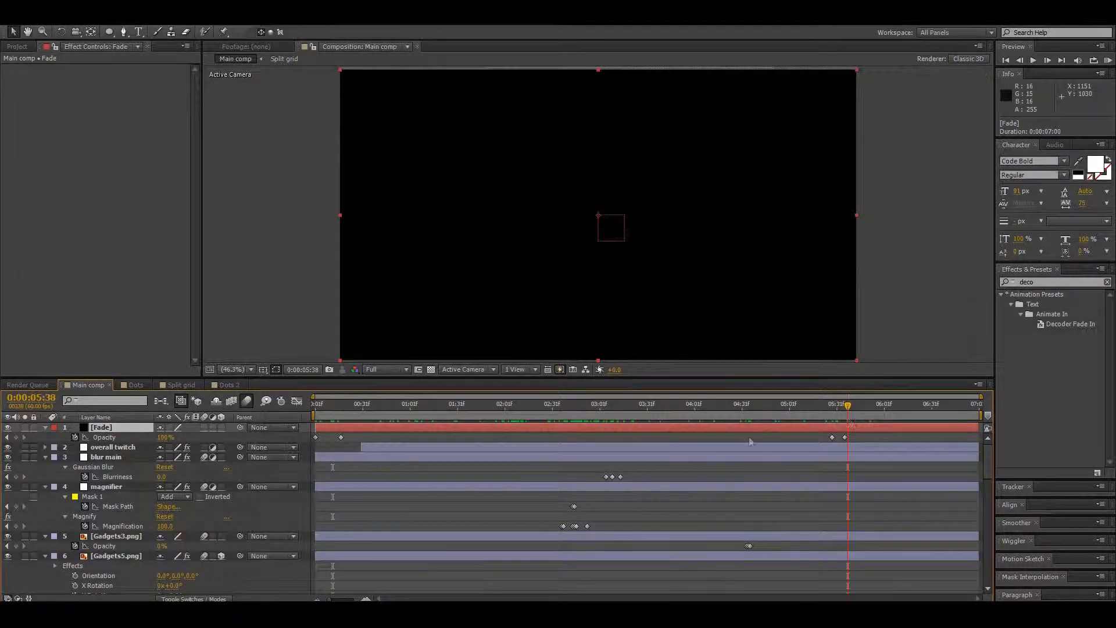
# - Select the overall twitch layer, move the playhead to its start, and search the effects for "twitch"
pyautogui.click(134, 447)
pyautogui.click(353, 405)
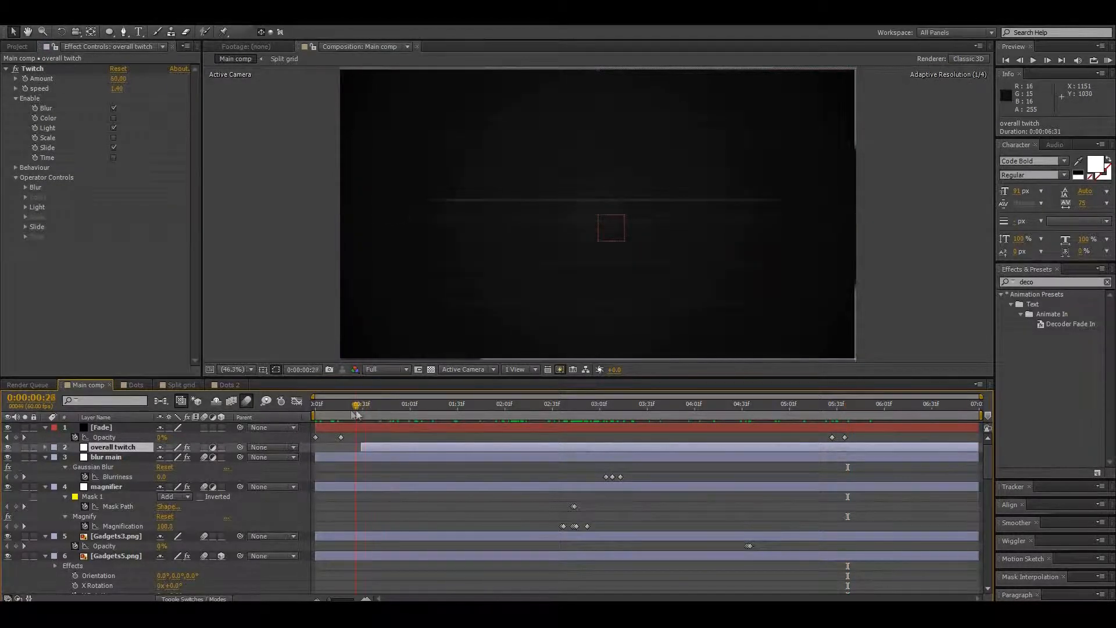
pyautogui.write('twitch')
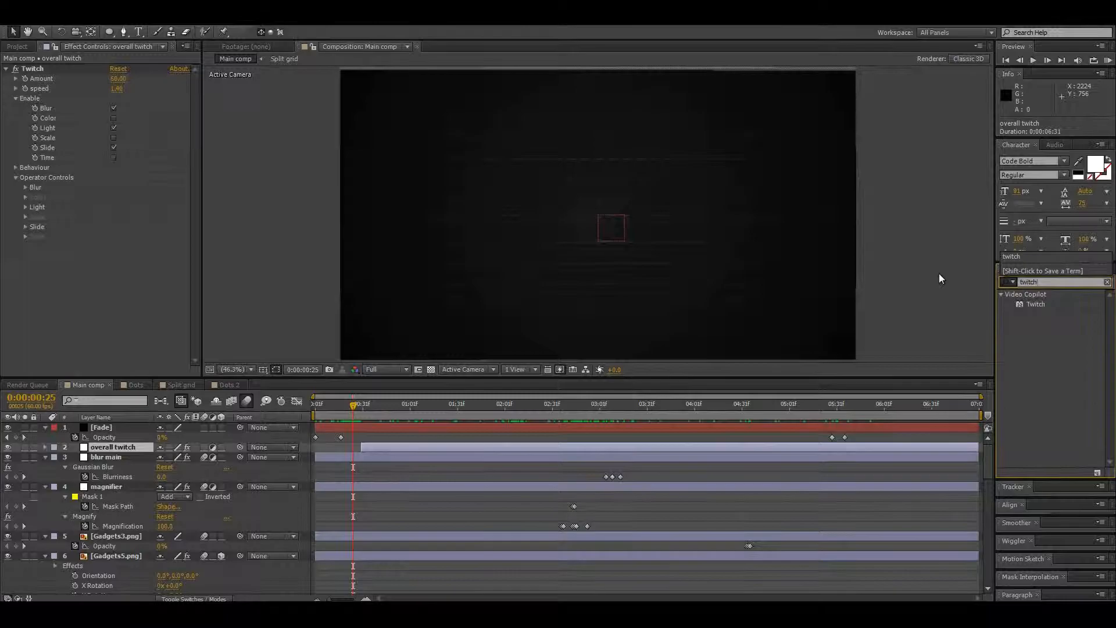
# - Scrub the title to 0:00:02:04 and examine the overall twitch layer's Twitch effect, including its Slide controls and Amount
pyautogui.moveTo(356, 407); pyautogui.dragTo(493, 411)
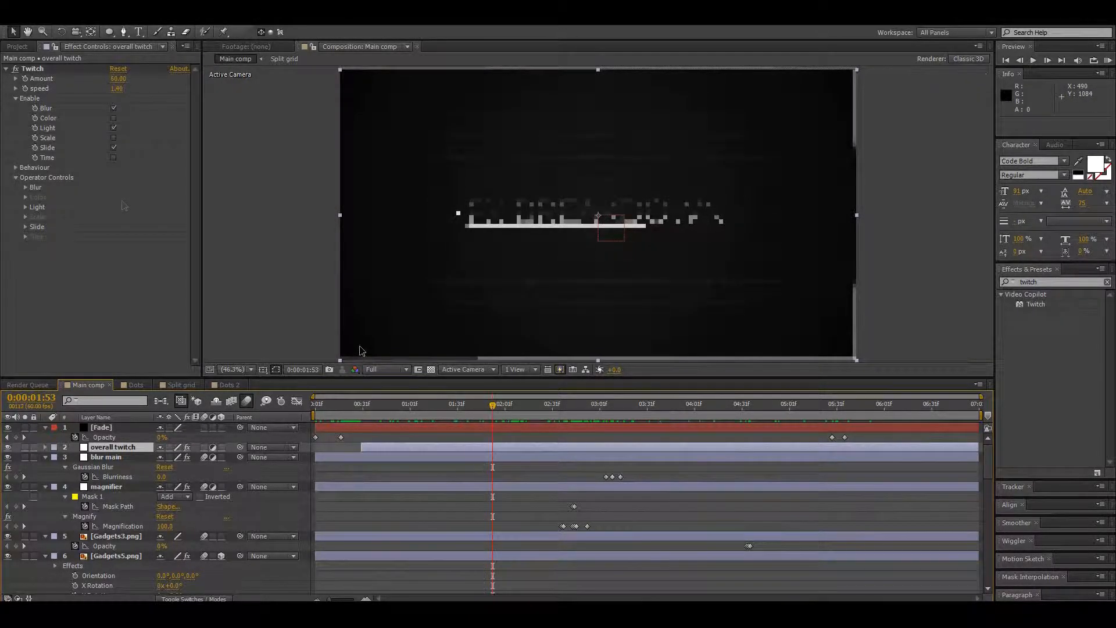
pyautogui.click(29, 82)
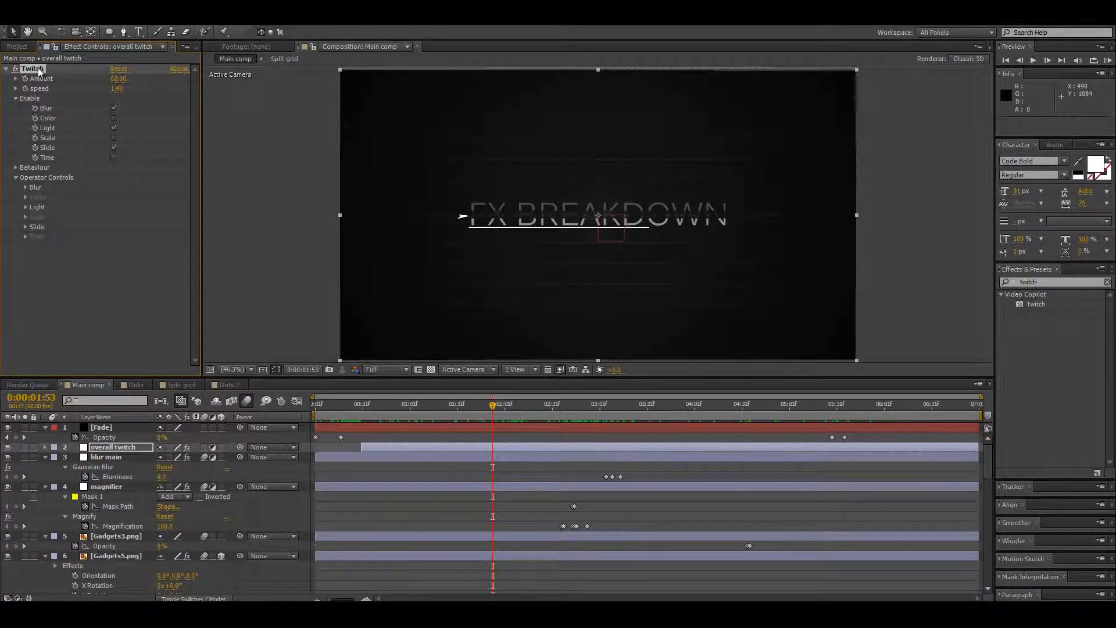
pyautogui.moveTo(493, 408)
pyautogui.mouseDown()
pyautogui.moveTo(422, 409)
pyautogui.moveTo(509, 404)
pyautogui.mouseUp()
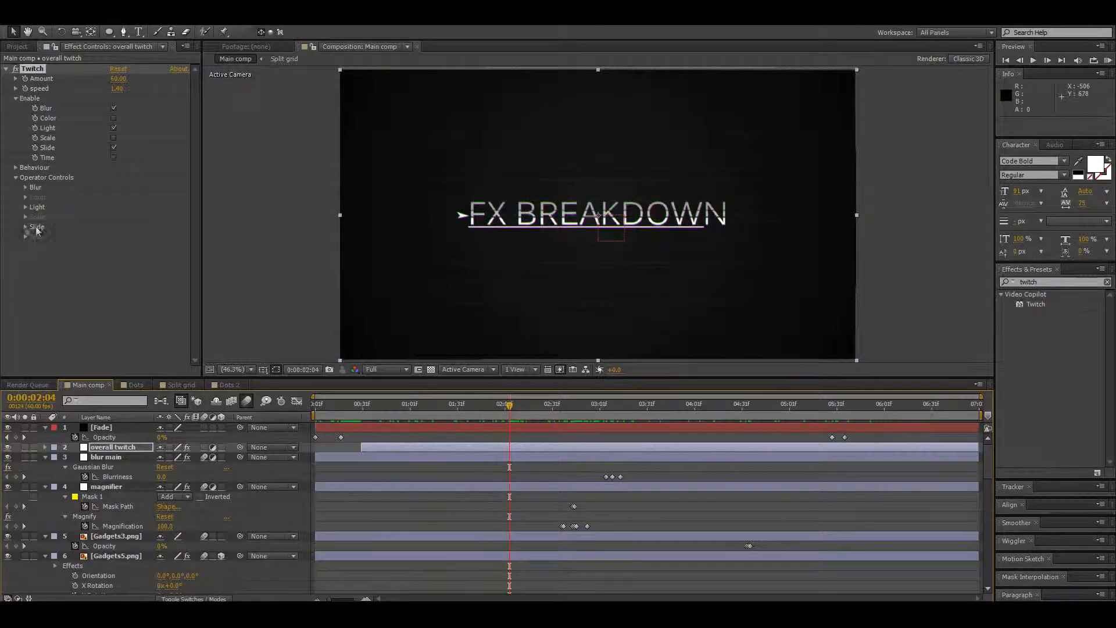
pyautogui.click(25, 227)
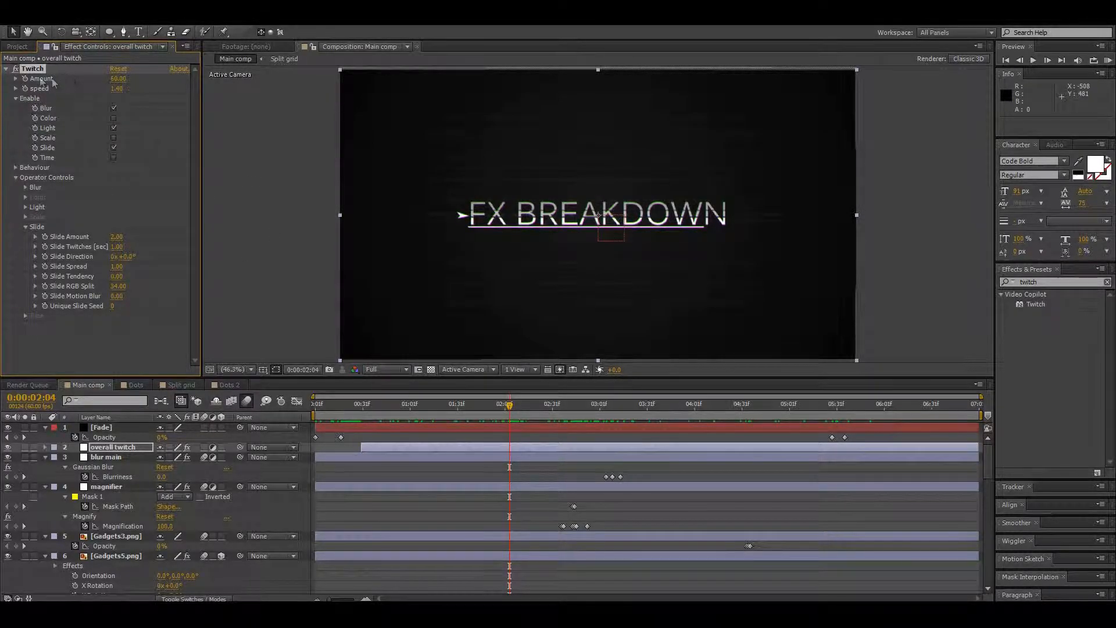
pyautogui.moveTo(118, 79); pyautogui.dragTo(81, 80)
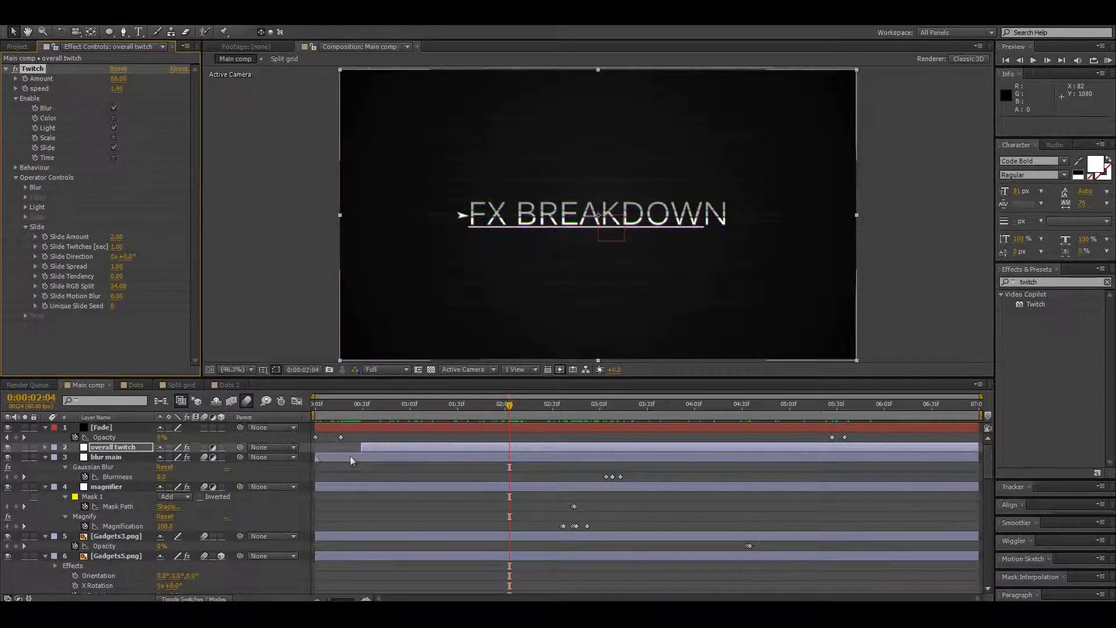
# - Examine the Gaussian Blur effect on the blur main layer and preview the composition up to 0:00:02:19
pyautogui.click(125, 459)
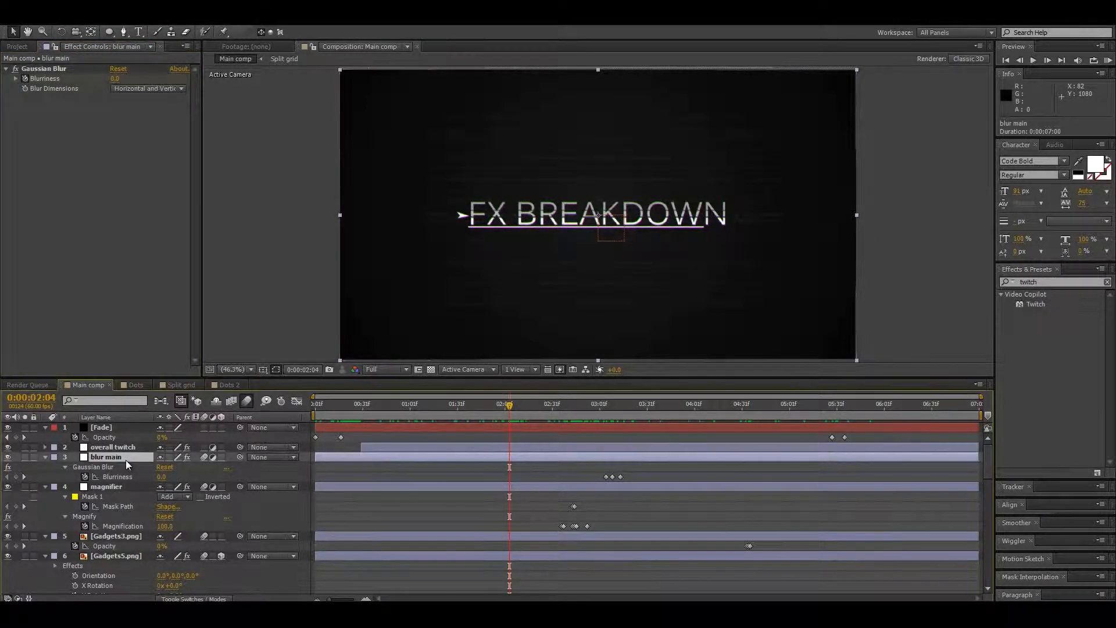
pyautogui.click(62, 70)
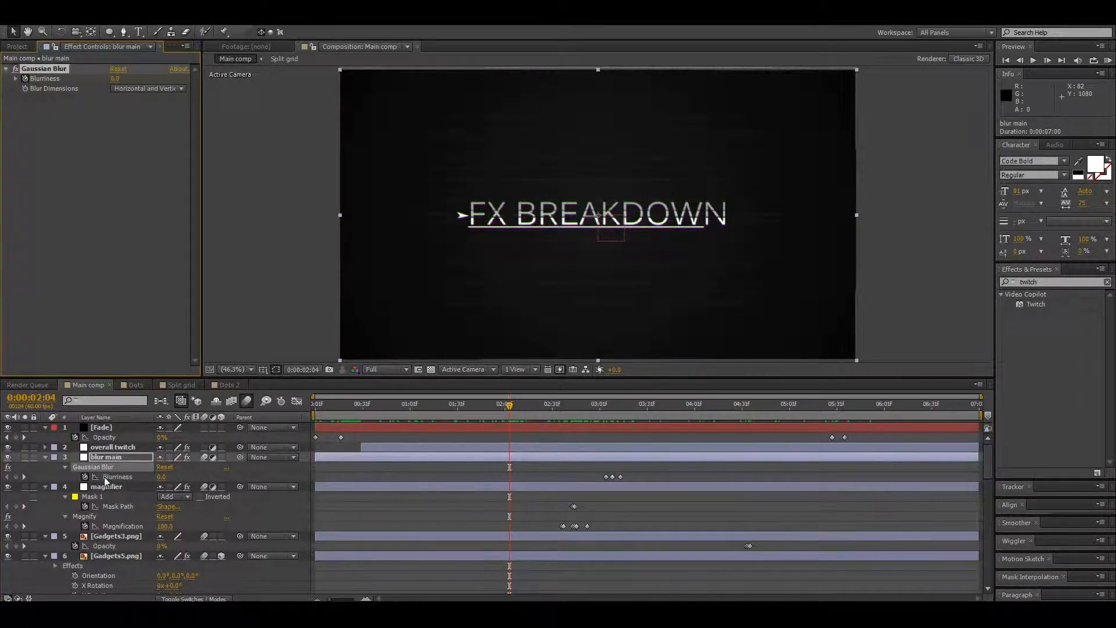
pyautogui.click(114, 466)
pyautogui.press('space')
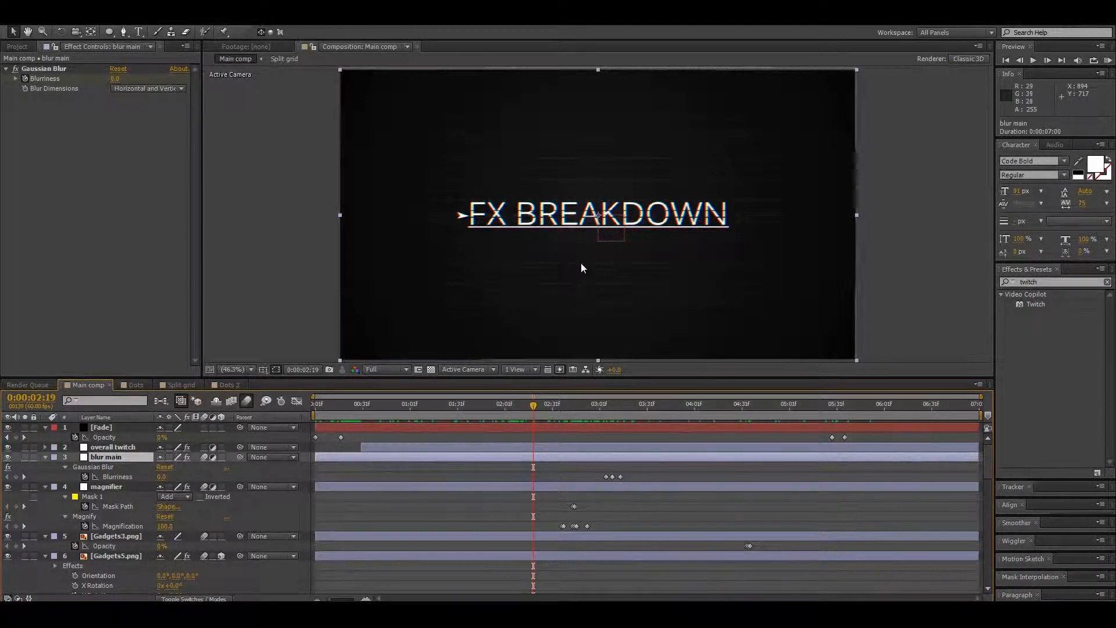
# - Examine the magnifier layer's Magnify effect and scrub through its mask and magnification keyframes up to 0:00:02:46
pyautogui.click(107, 487)
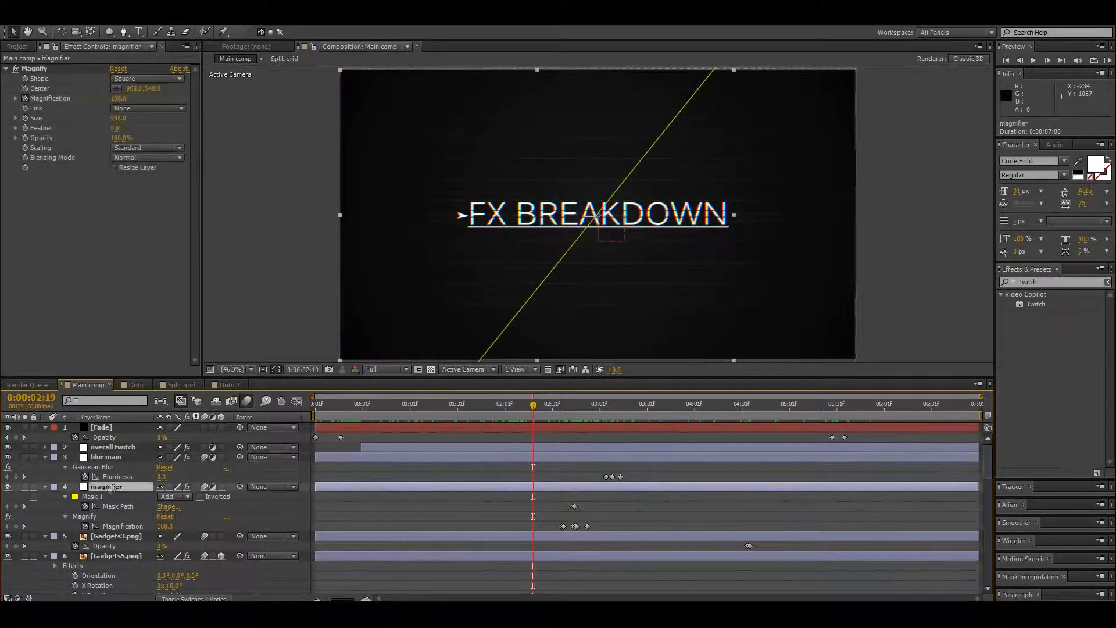
pyautogui.click(254, 294)
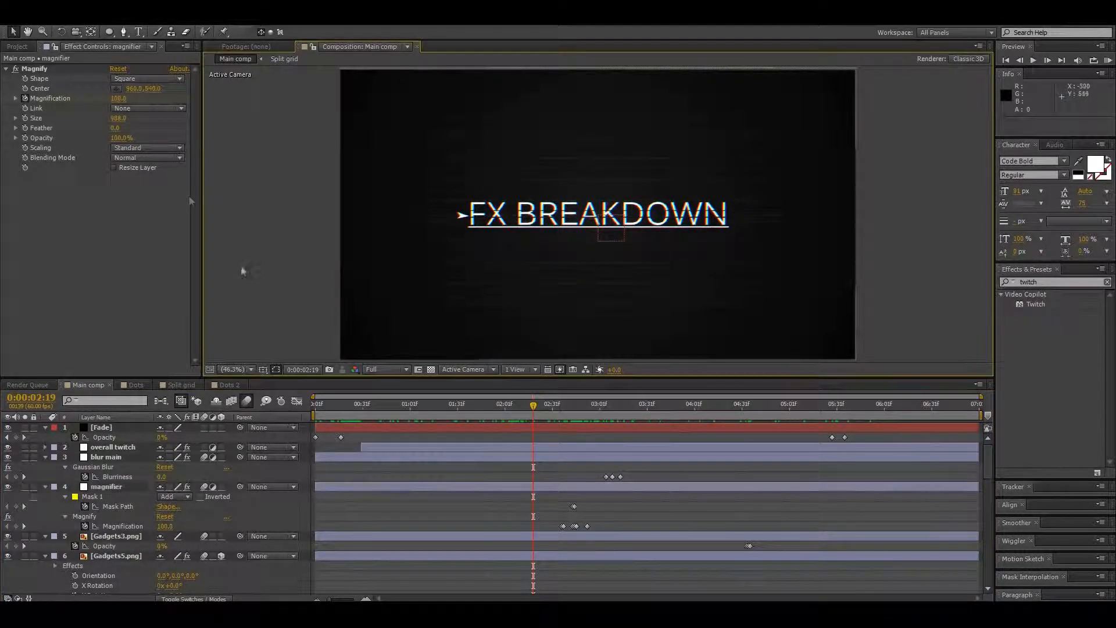
pyautogui.click(71, 69)
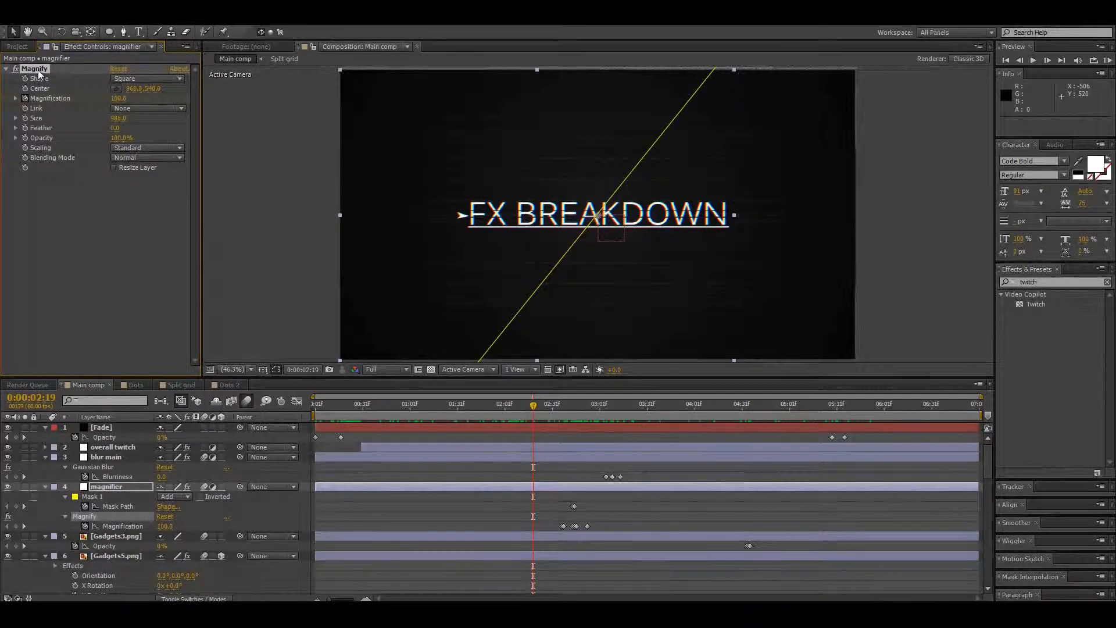
pyautogui.moveTo(533, 405); pyautogui.dragTo(545, 405)
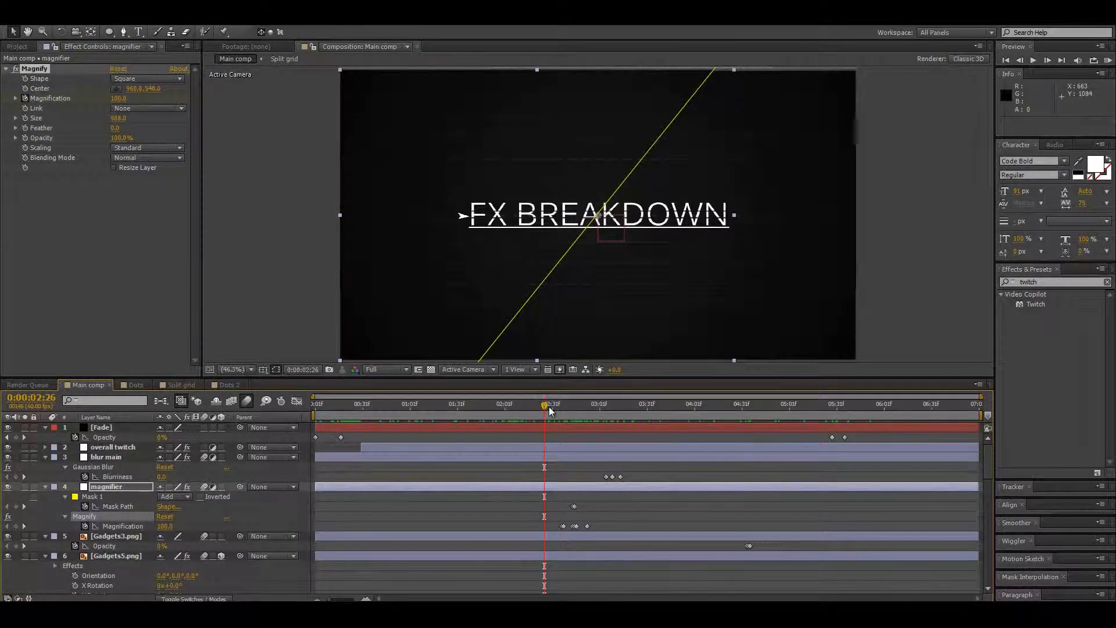
pyautogui.click(430, 224)
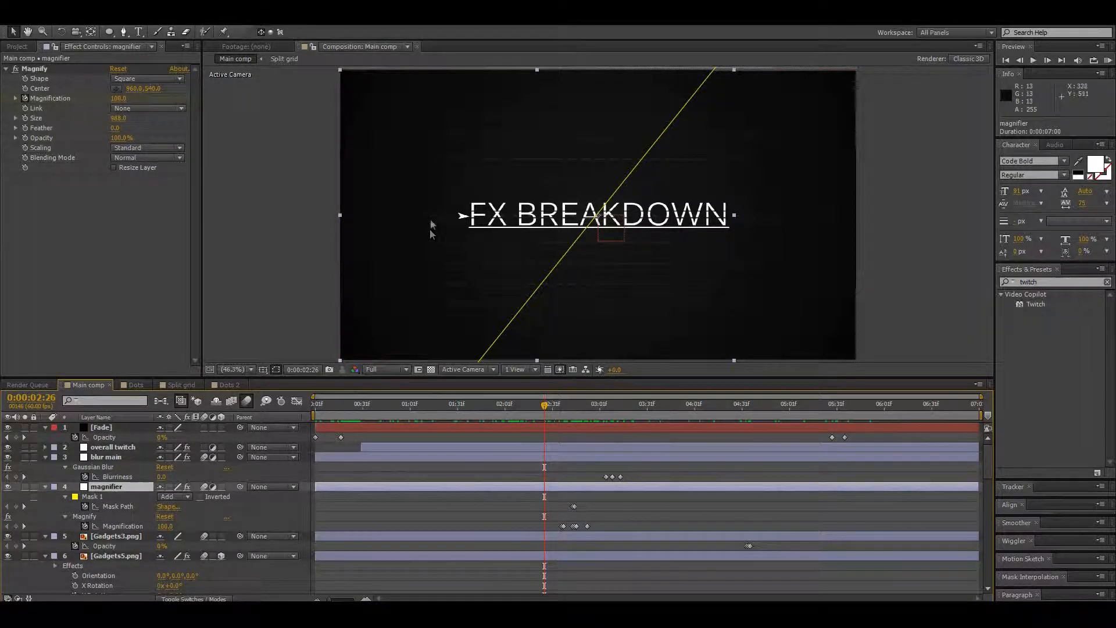
pyautogui.moveTo(545, 405)
pyautogui.mouseDown()
pyautogui.moveTo(593, 405)
pyautogui.moveTo(565, 403)
pyautogui.mouseUp()
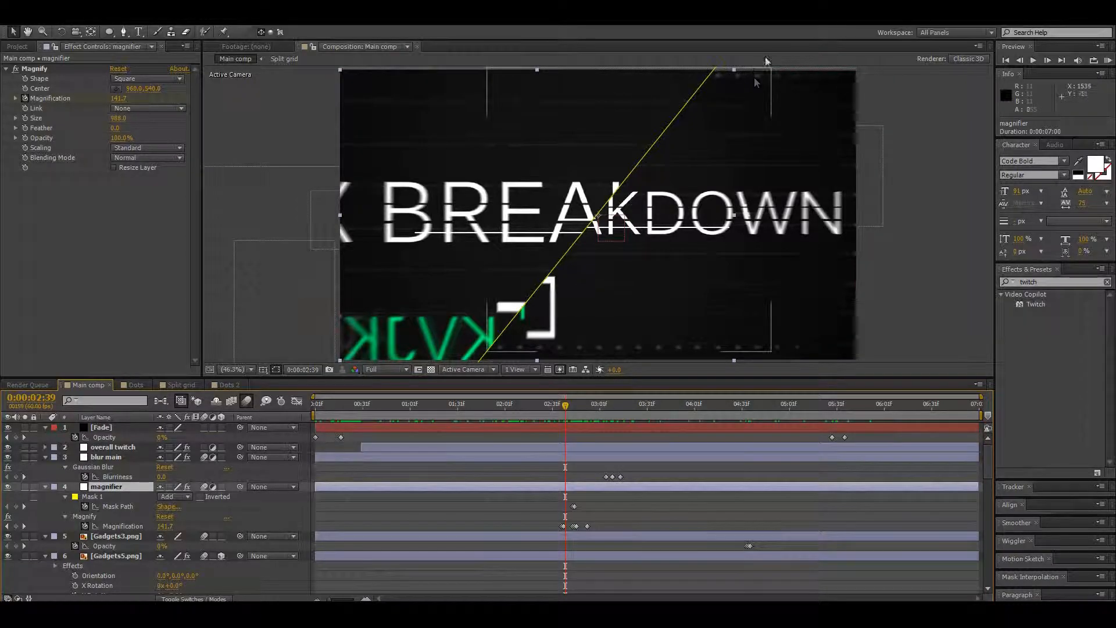
pyautogui.click(576, 402)
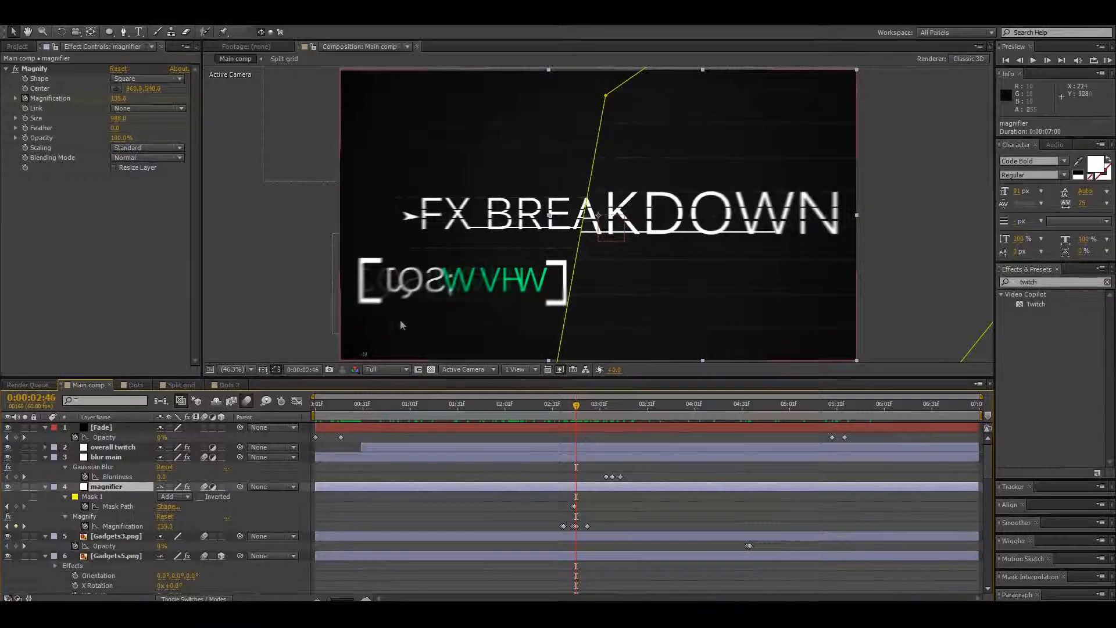
# - Select the Gadgets3.png layer, view its opacity flash at 0:00:04:35, and scrub the title between 0:00:03:32 and 0:00:04:00
pyautogui.click(130, 541)
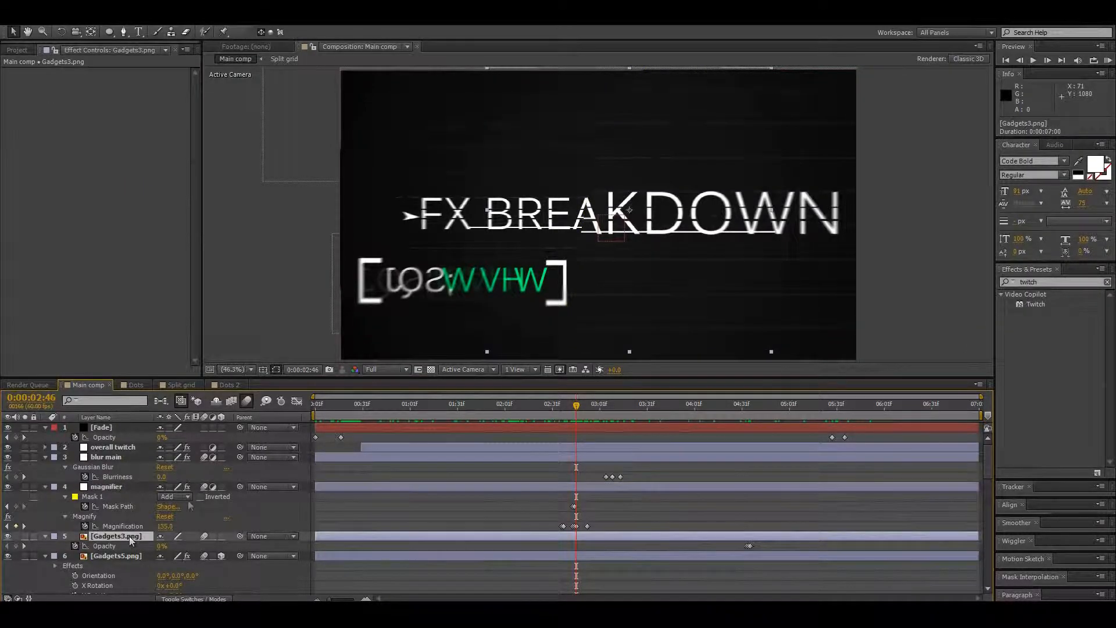
pyautogui.moveTo(497, 416)
pyautogui.mouseDown()
pyautogui.moveTo(473, 407)
pyautogui.moveTo(491, 407)
pyautogui.mouseUp()
pyautogui.moveTo(628, 405); pyautogui.dragTo(749, 411)
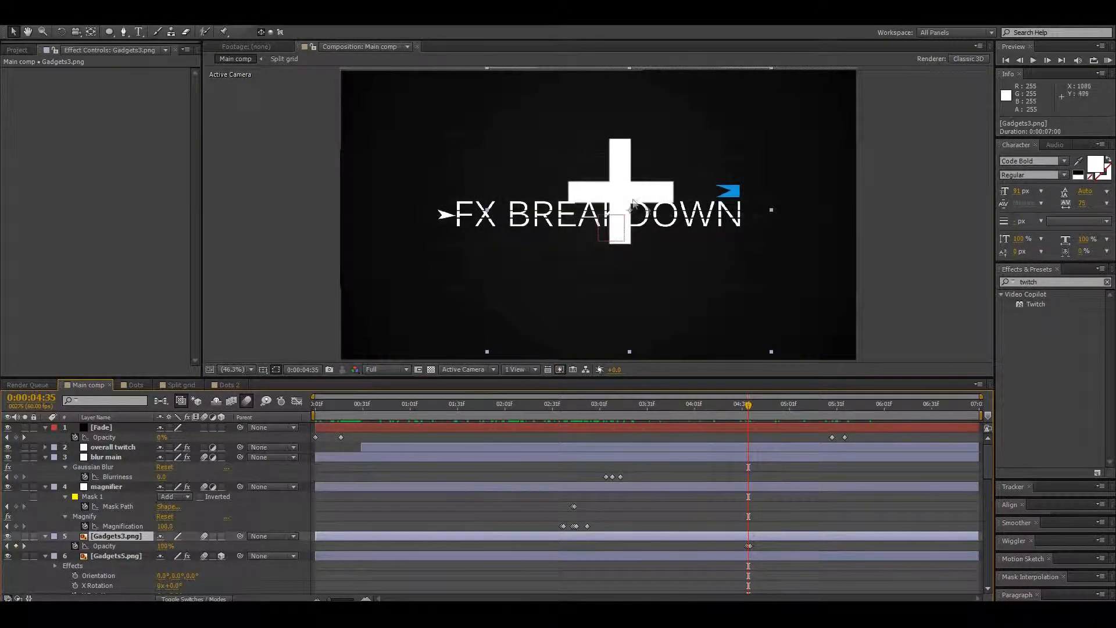
pyautogui.click(649, 407)
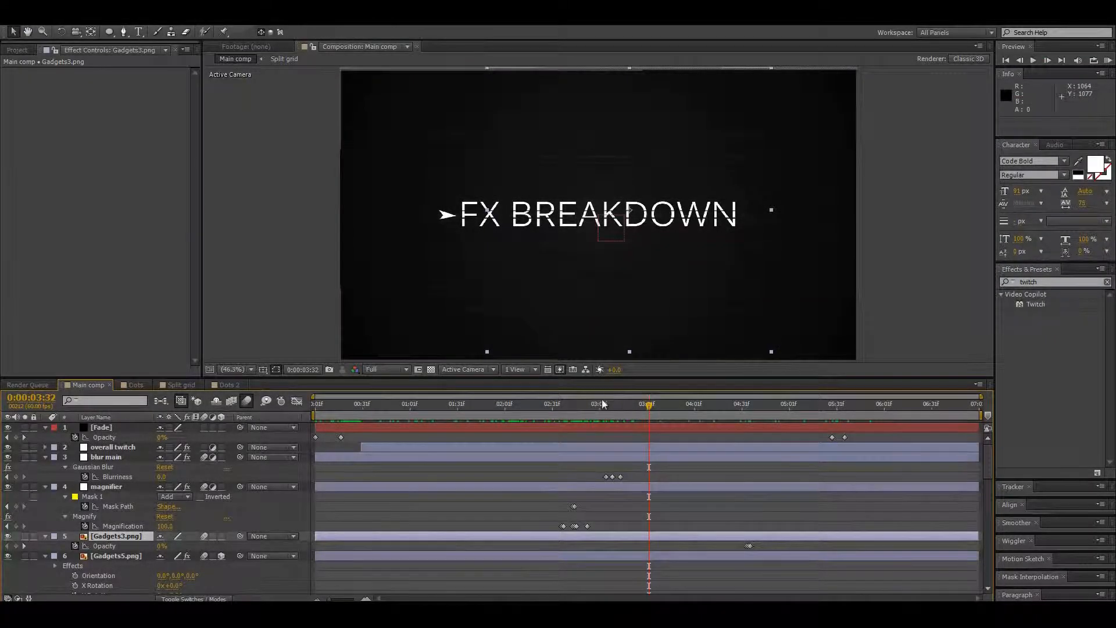
pyautogui.moveTo(603, 404); pyautogui.dragTo(693, 405)
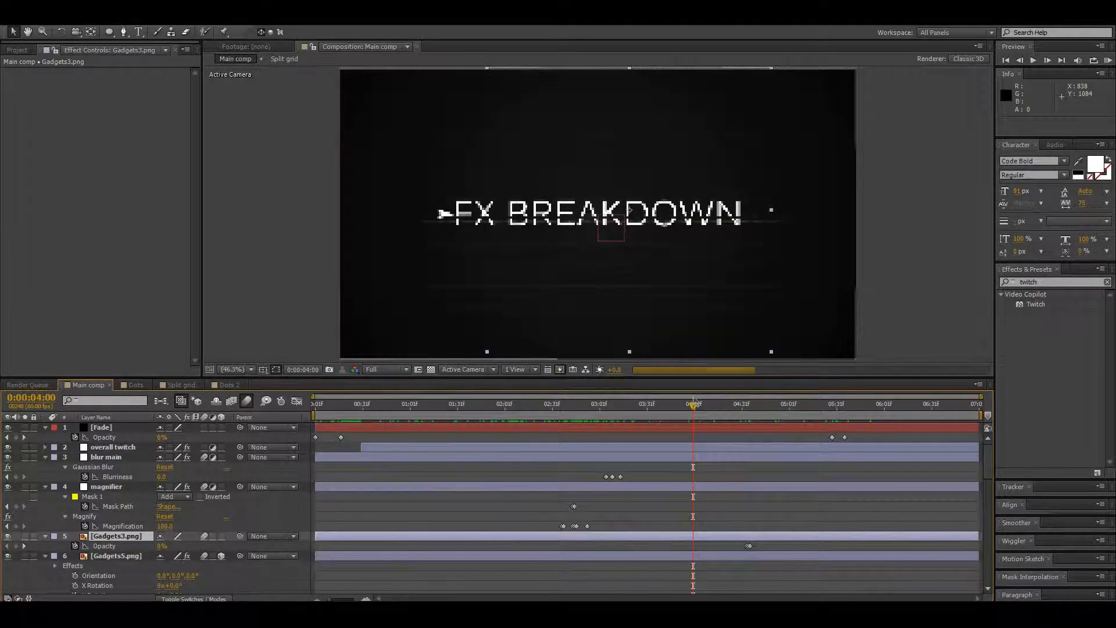
# - Scrub back to the scrambled text at 0:00:02:42 and search the effects and presets for "deco"
pyautogui.moveTo(693, 407); pyautogui.dragTo(582, 410)
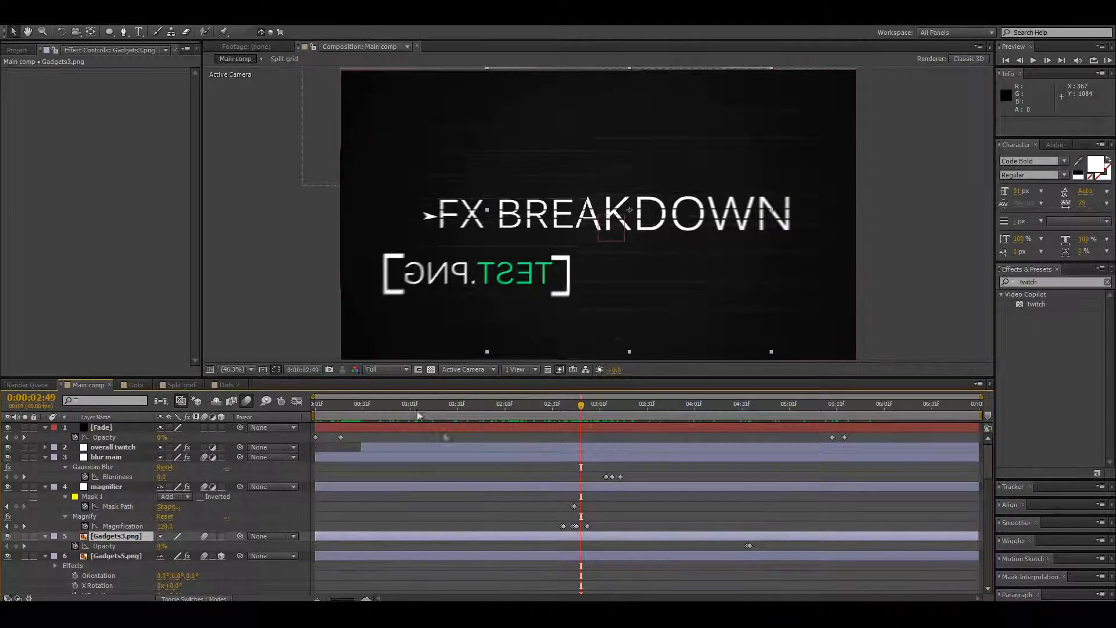
pyautogui.moveTo(584, 404); pyautogui.dragTo(571, 403)
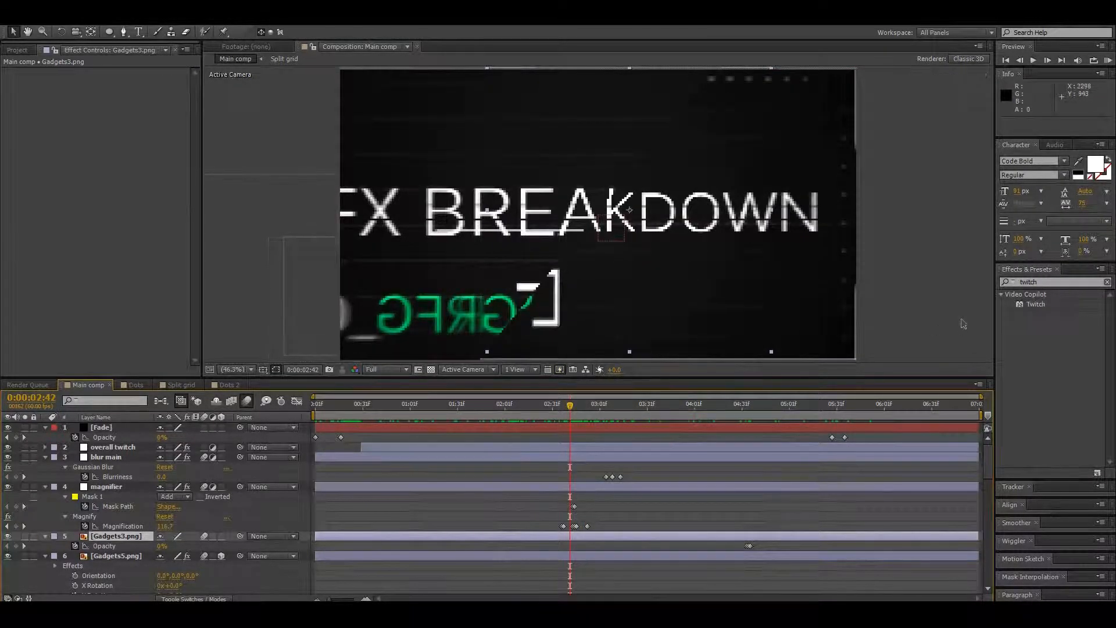
pyautogui.click(1057, 282)
pyautogui.write('de')
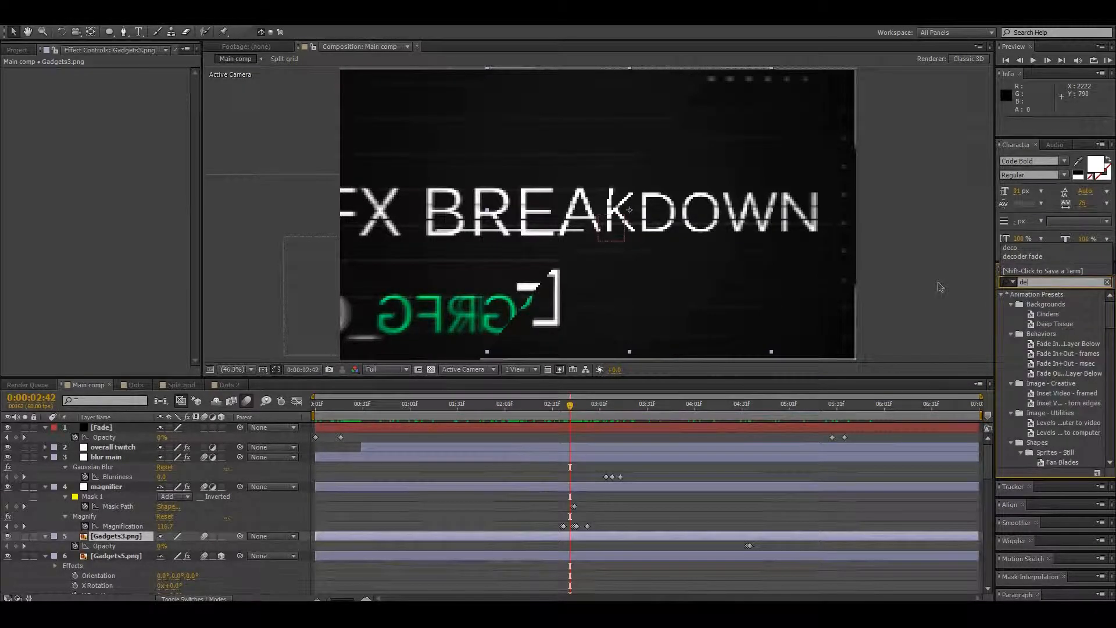
pyautogui.write('co')
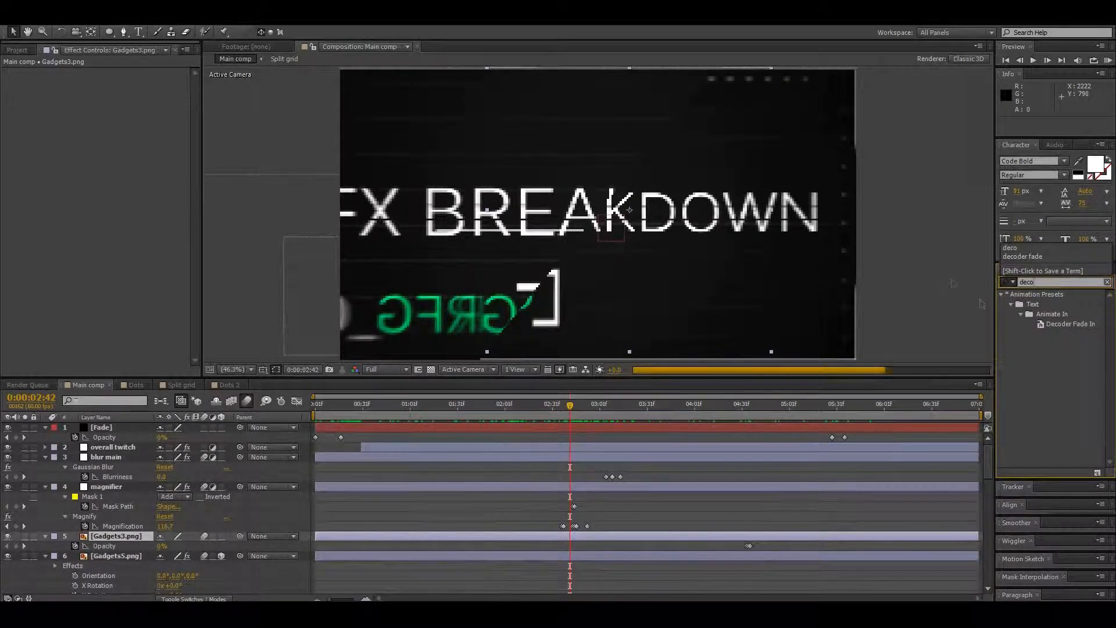
# - Scrub through the TEST.PNG text decoding below the title and on to the circled cross at 0:00:02:56
pyautogui.click(567, 405)
pyautogui.moveTo(566, 405); pyautogui.dragTo(578, 399)
pyautogui.click(579, 405)
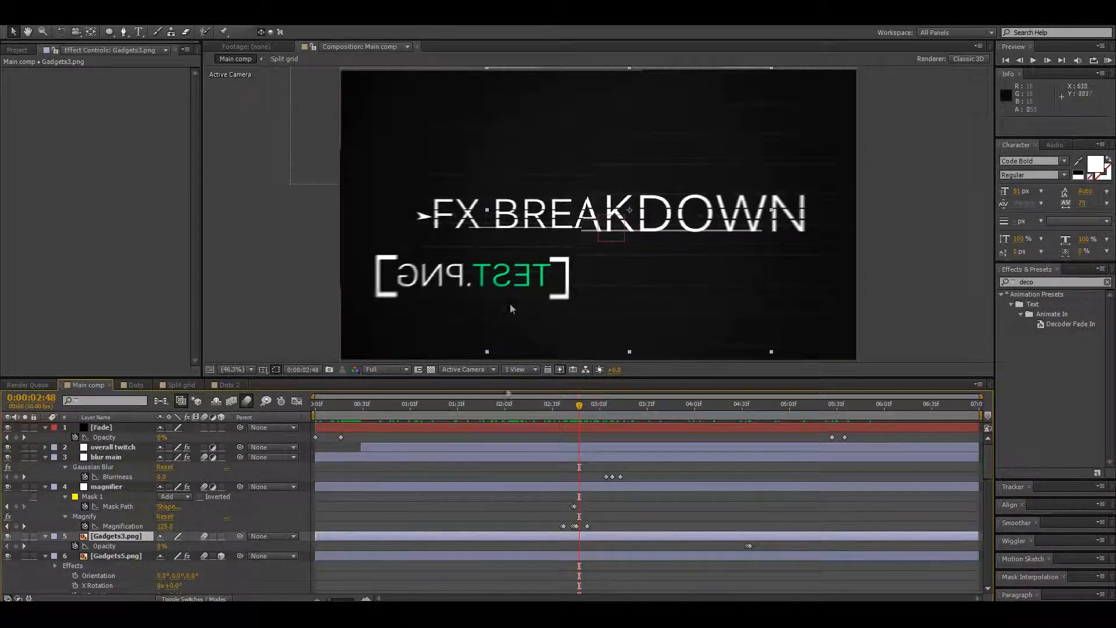
pyautogui.click(582, 405)
pyautogui.moveTo(583, 410)
pyautogui.mouseDown()
pyautogui.moveTo(627, 406)
pyautogui.moveTo(585, 410)
pyautogui.mouseUp()
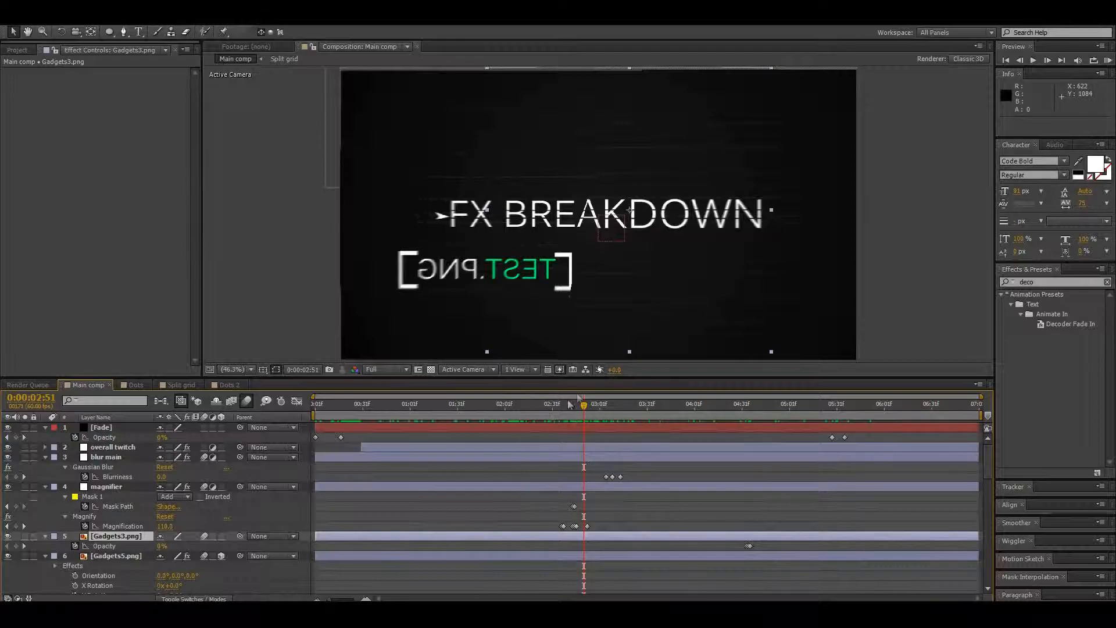
pyautogui.moveTo(584, 405)
pyautogui.mouseDown()
pyautogui.moveTo(636, 407)
pyautogui.moveTo(591, 407)
pyautogui.mouseUp()
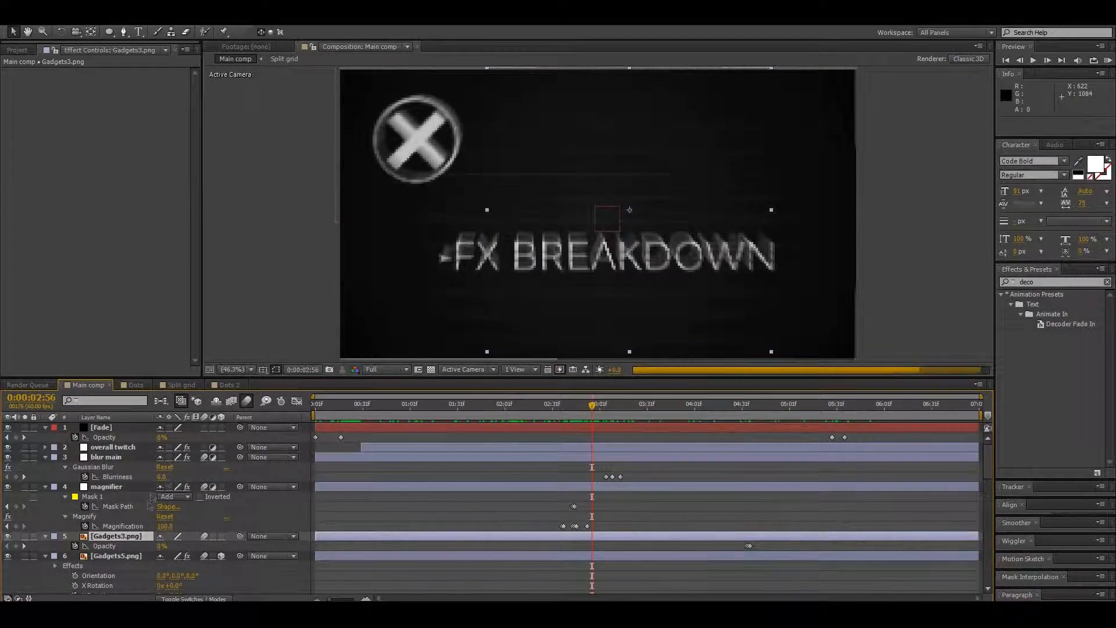
# - Select the stroke layer and examine its Stroke effect drawing the title underline from 0:00:01:42 to 0:00:01:51, with layer controls hidden
pyautogui.scroll(-5, 122, 524)
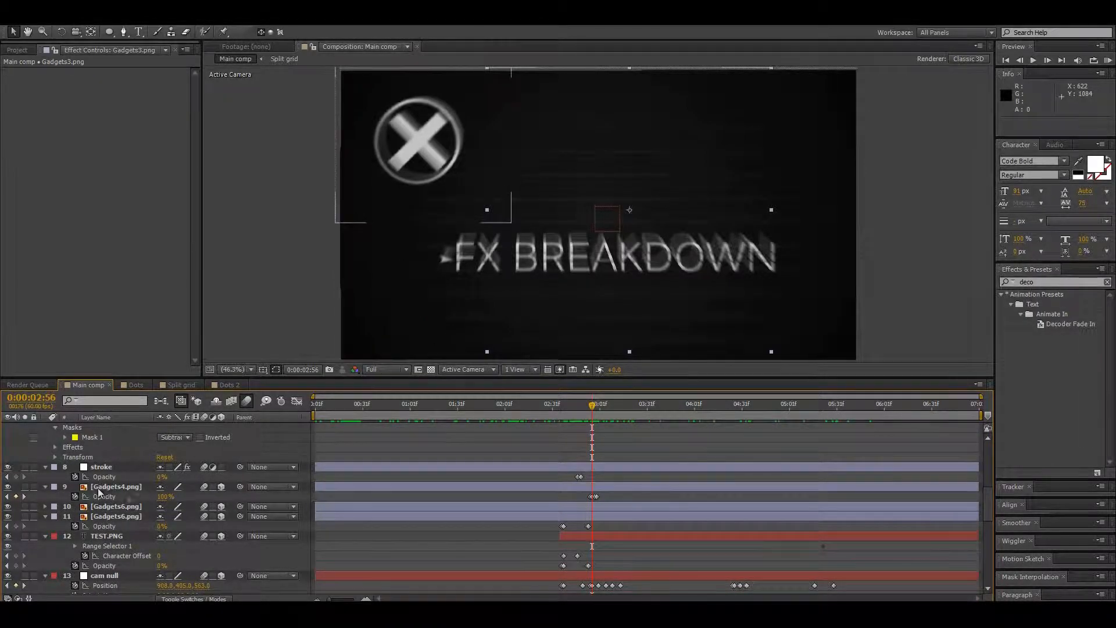
pyautogui.click(101, 467)
pyautogui.moveTo(536, 399); pyautogui.dragTo(475, 401)
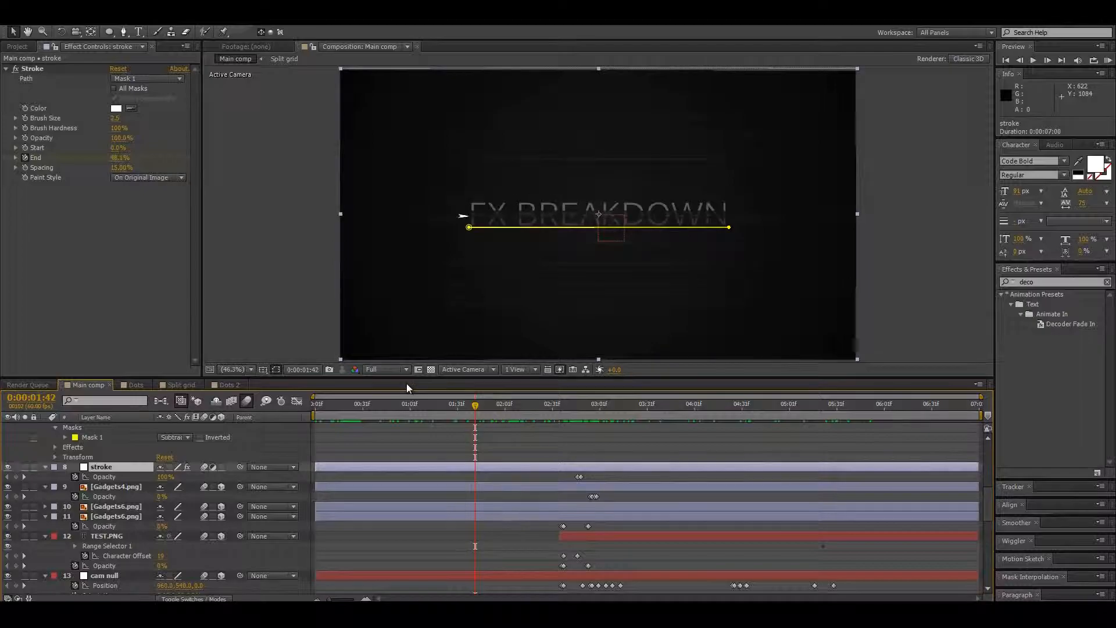
pyautogui.hotkey('ctrl', 'shift', 'h')
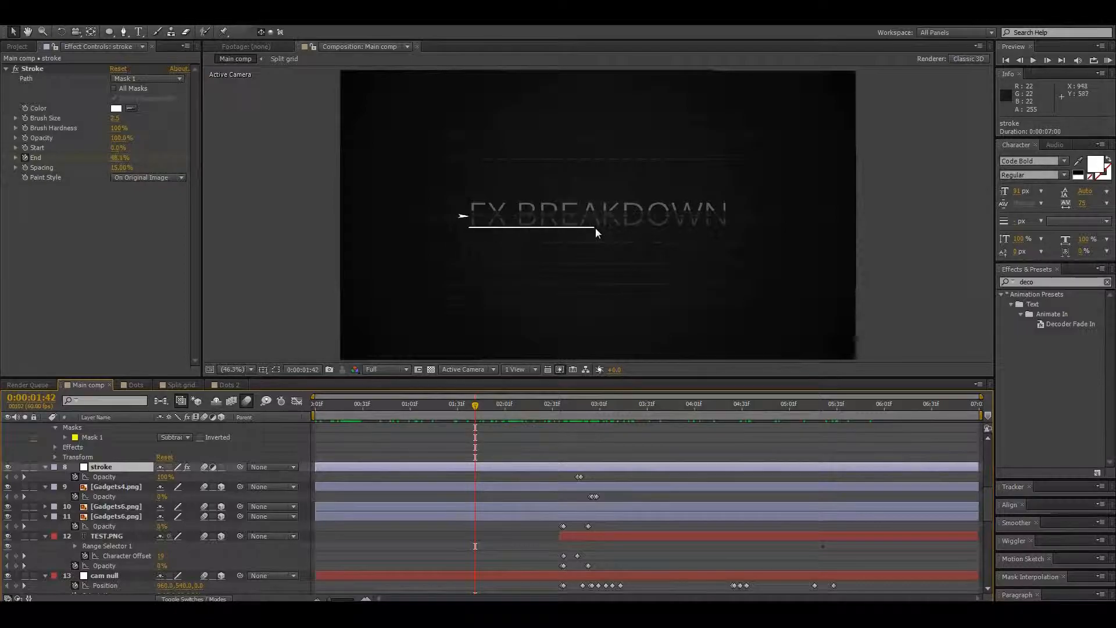
pyautogui.moveTo(476, 405); pyautogui.dragTo(488, 406)
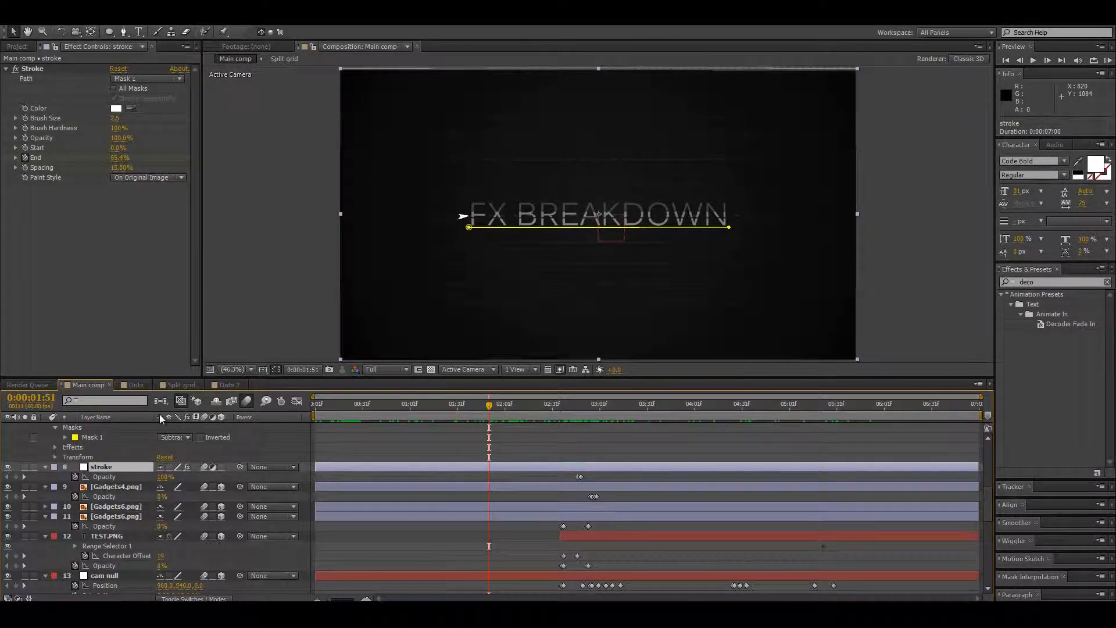
pyautogui.click(208, 343)
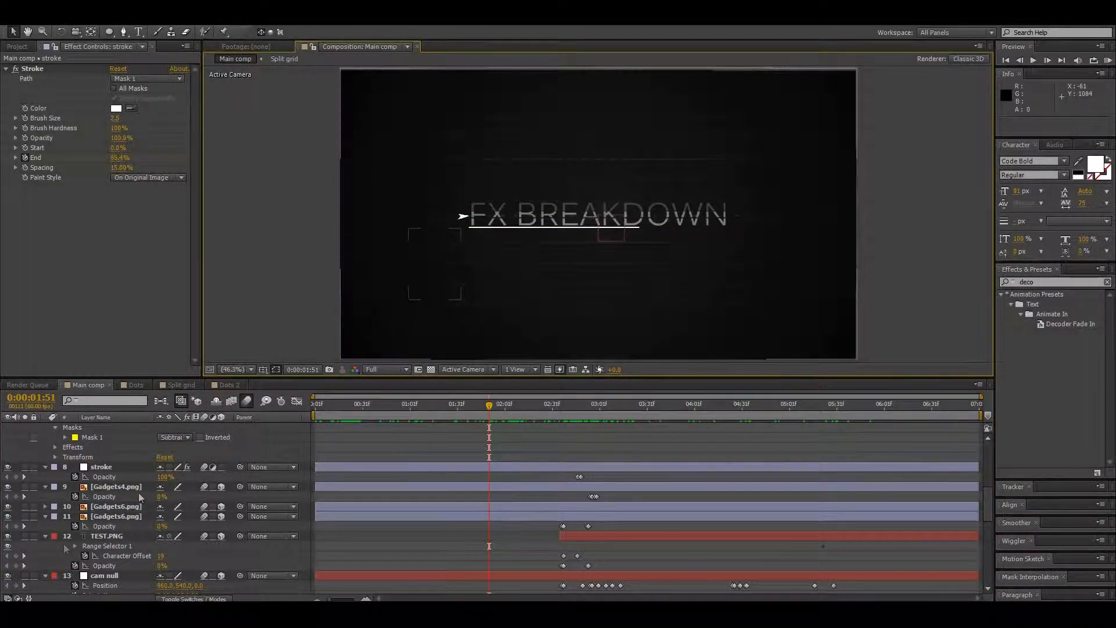
# - Examine the cam null layer's position keyframes and Camera 1's parent link to it
pyautogui.scroll(-1, 89, 546)
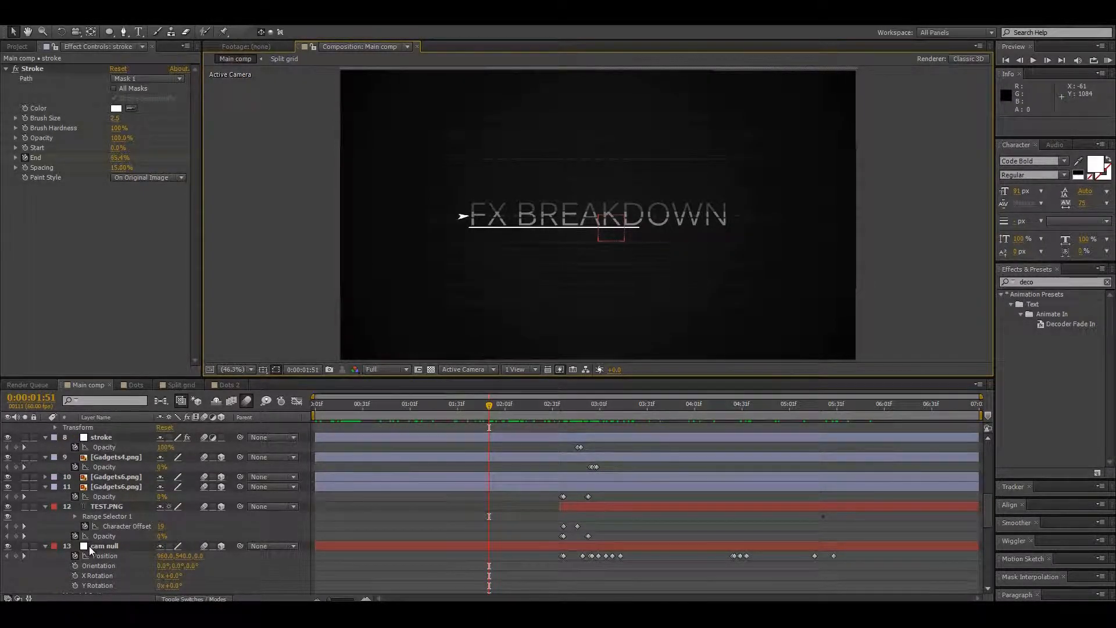
pyautogui.scroll(-2, 94, 539)
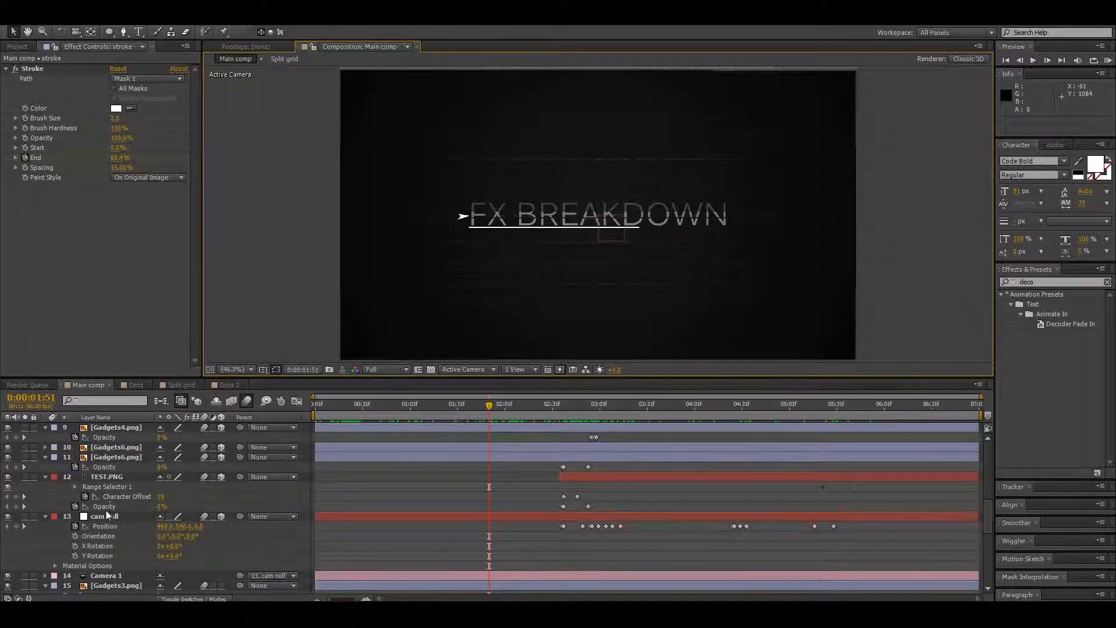
pyautogui.click(106, 510)
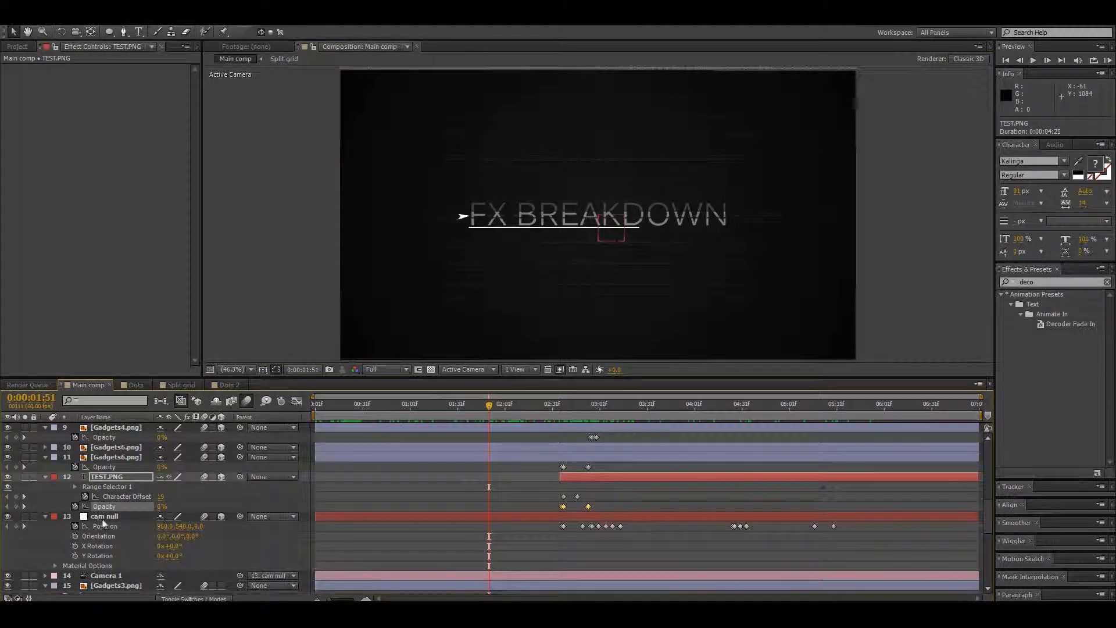
pyautogui.click(104, 519)
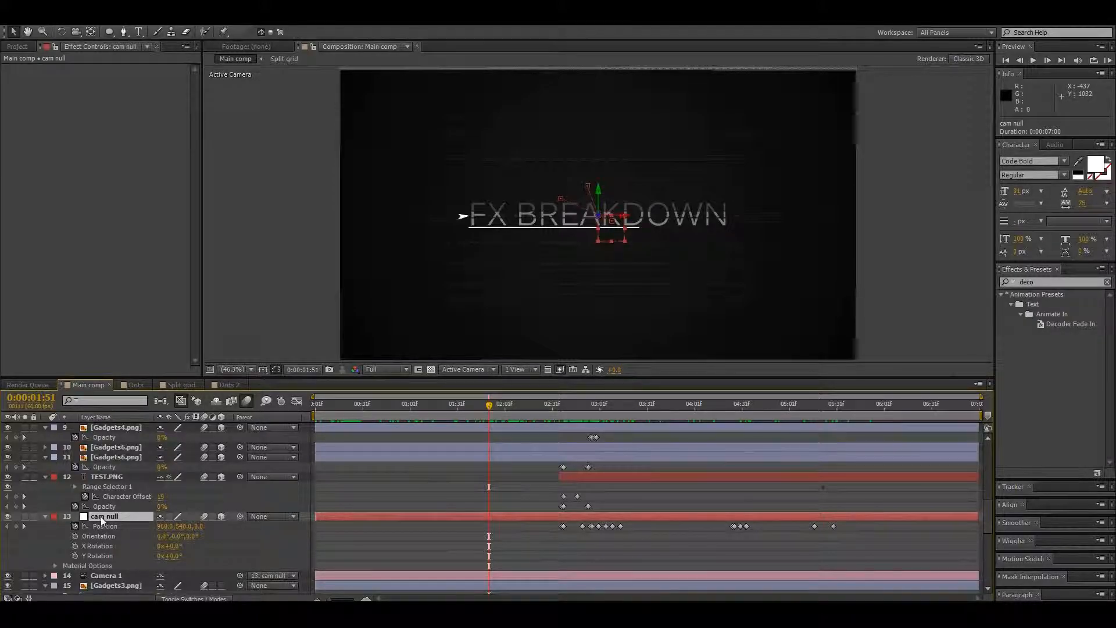
pyautogui.click(100, 575)
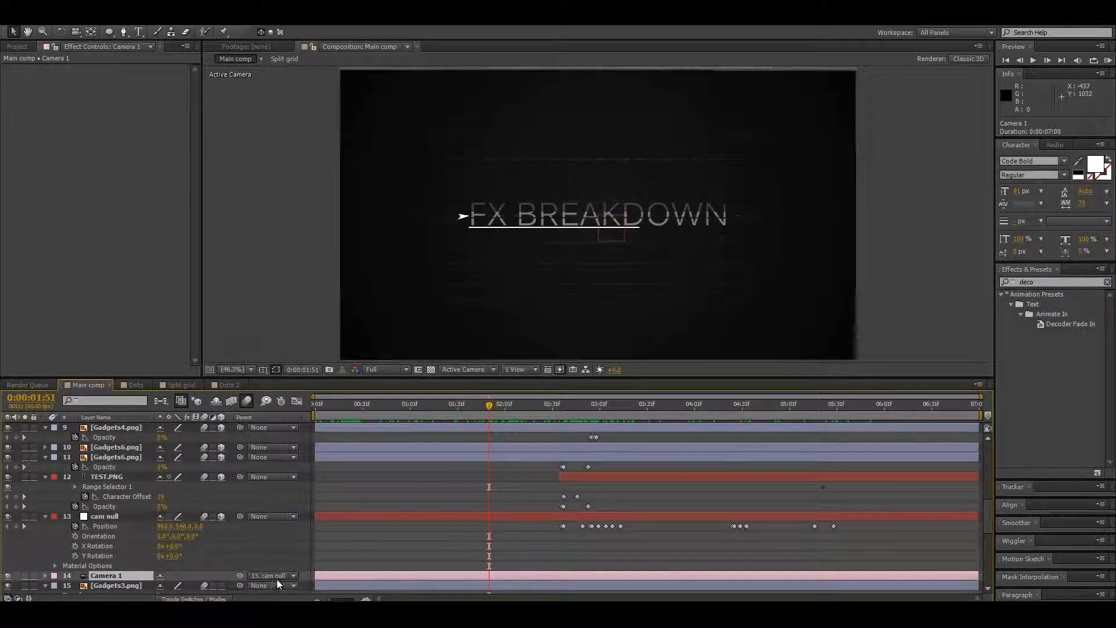
pyautogui.click(104, 506)
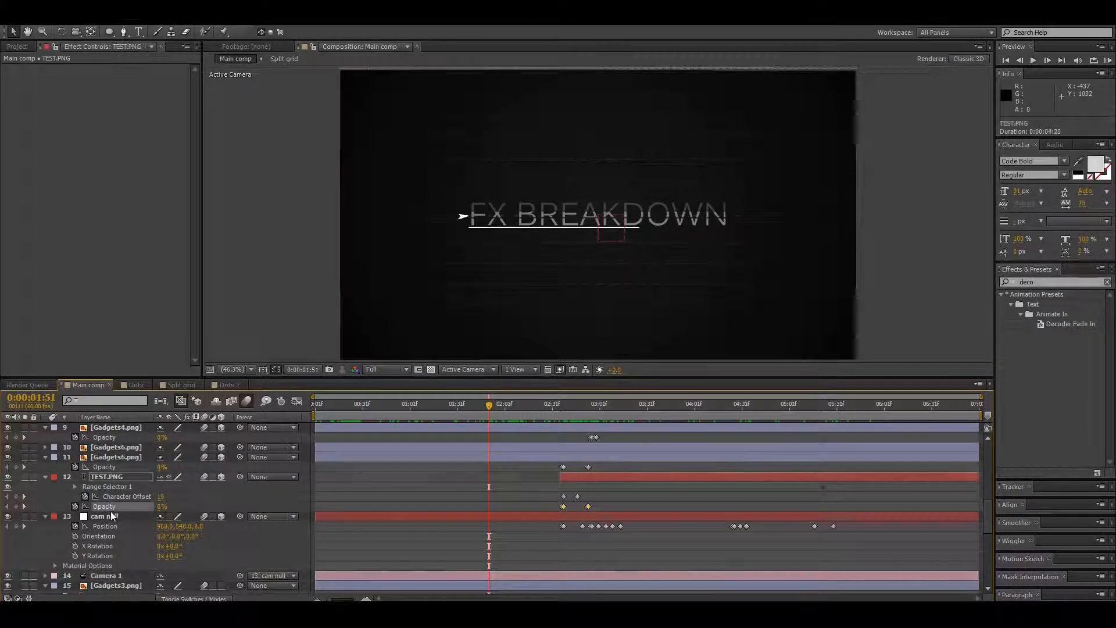
pyautogui.click(108, 518)
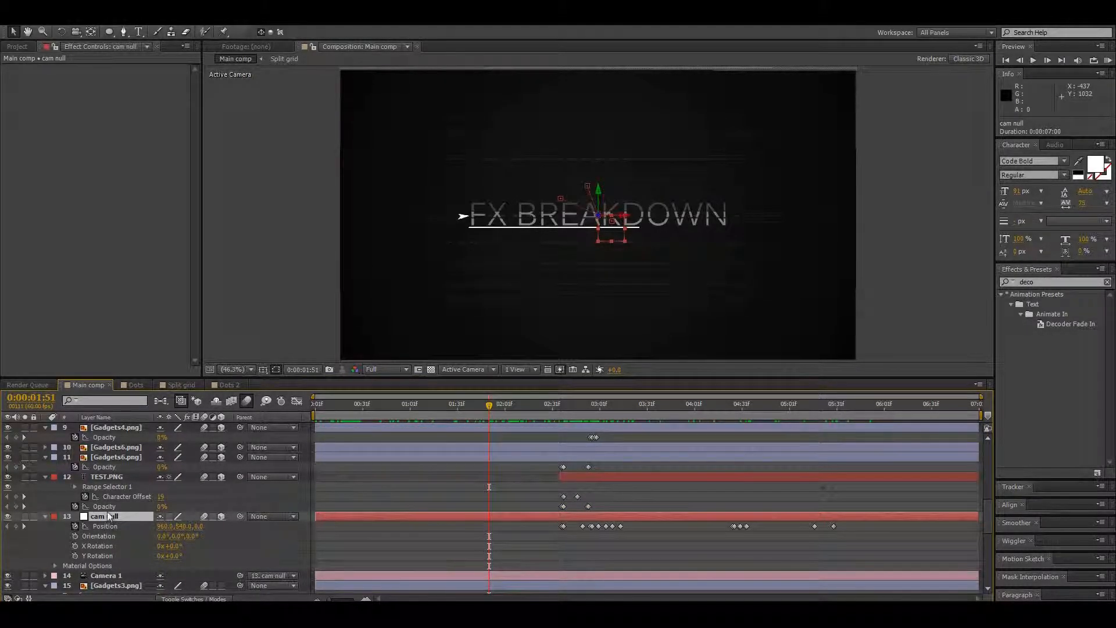
# - Preview the cam null's camera movement up to 0:00:05:07, recheck Camera 1 and the null, and return to 0:00:02:30
pyautogui.moveTo(490, 404); pyautogui.dragTo(552, 361)
pyautogui.press('space')
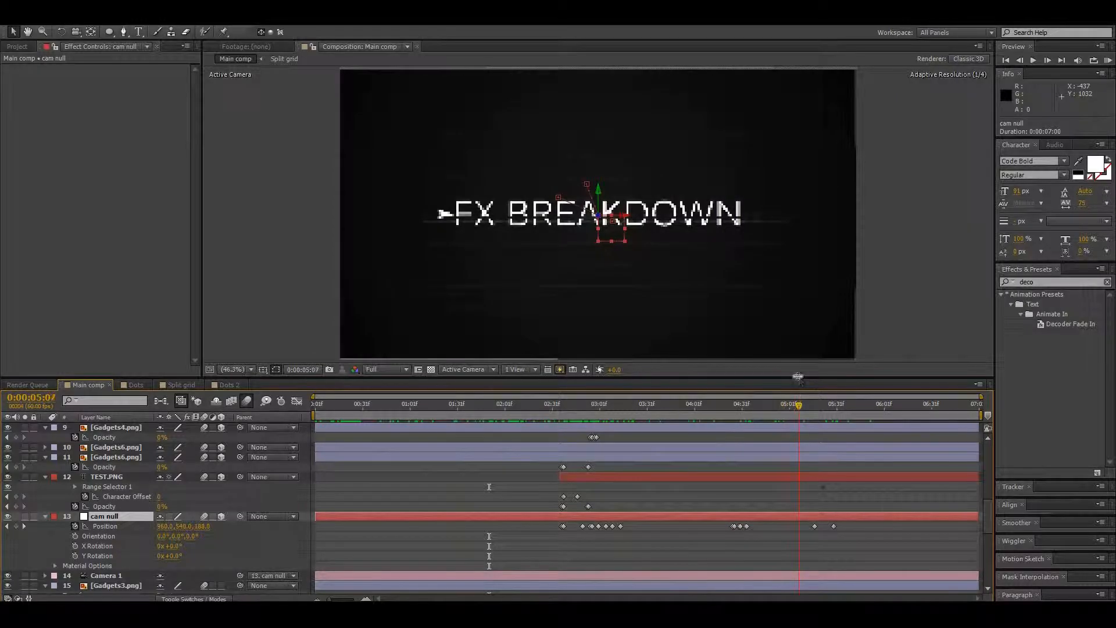
pyautogui.scroll(-1, 113, 564)
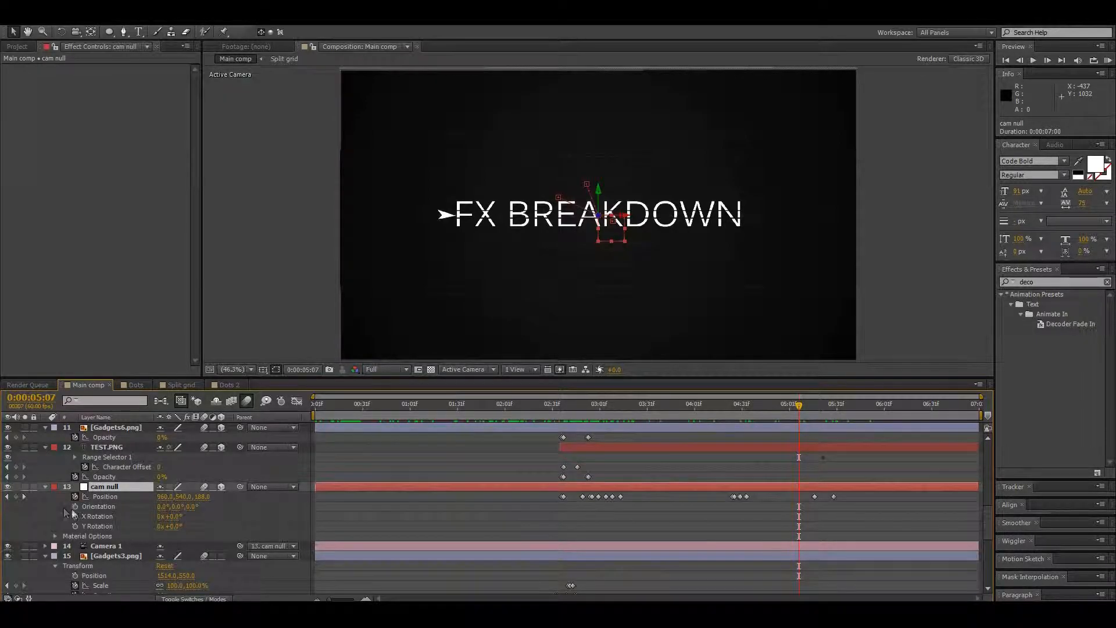
pyautogui.click(110, 547)
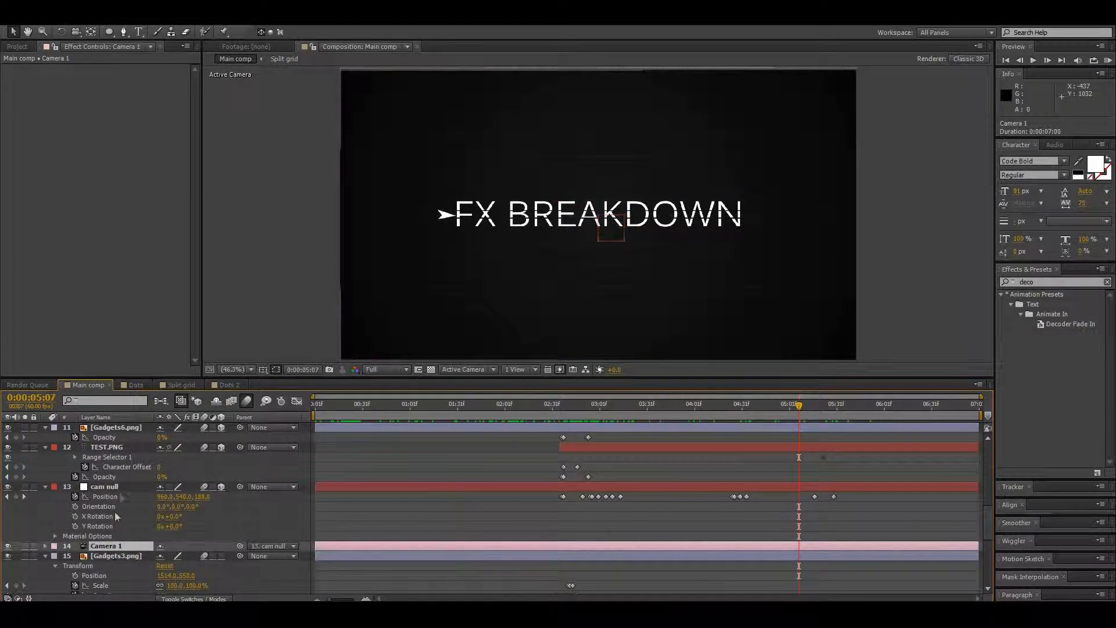
pyautogui.click(120, 487)
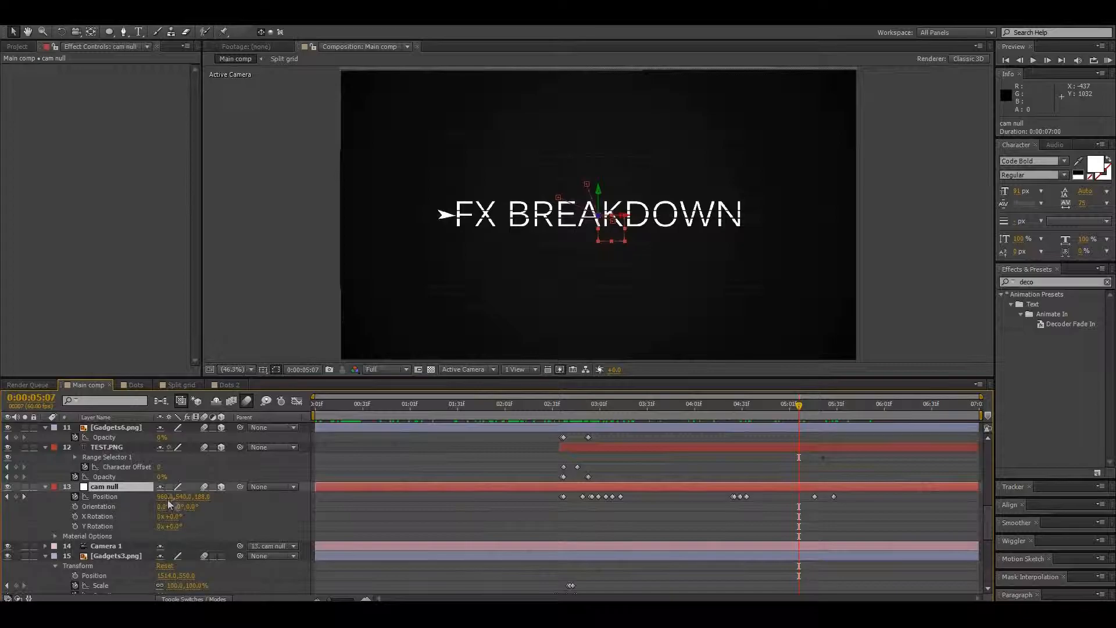
pyautogui.click(551, 405)
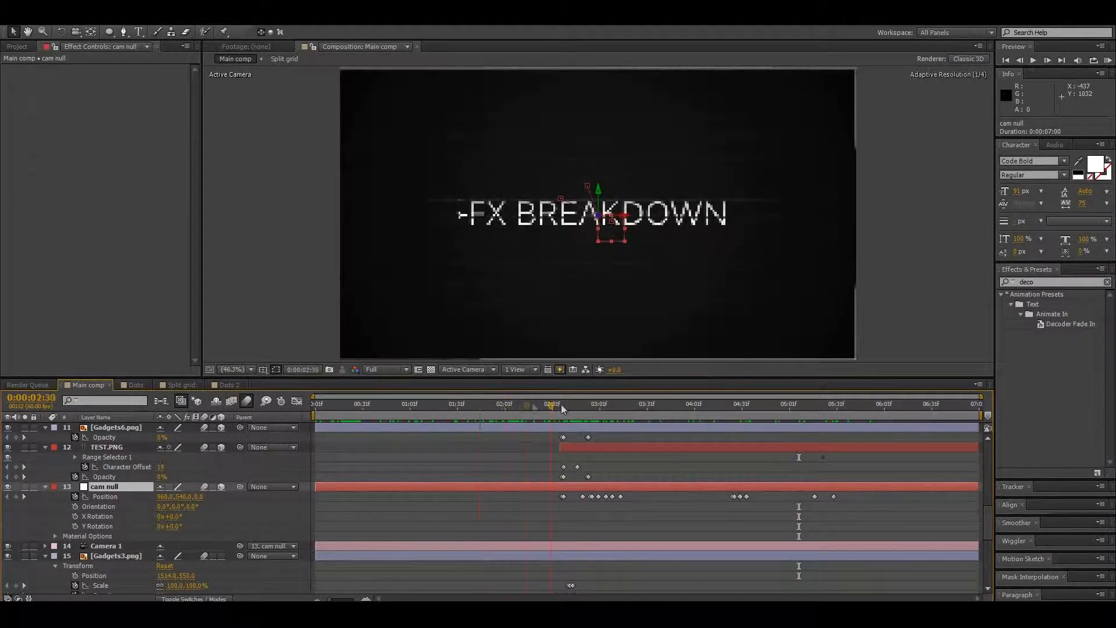
# - Park at 0:00:02:45 and view the cam null's motion path in the 2 Views - Horizontal and 4 Views - Top layouts before restoring 1 View
pyautogui.click(608, 405)
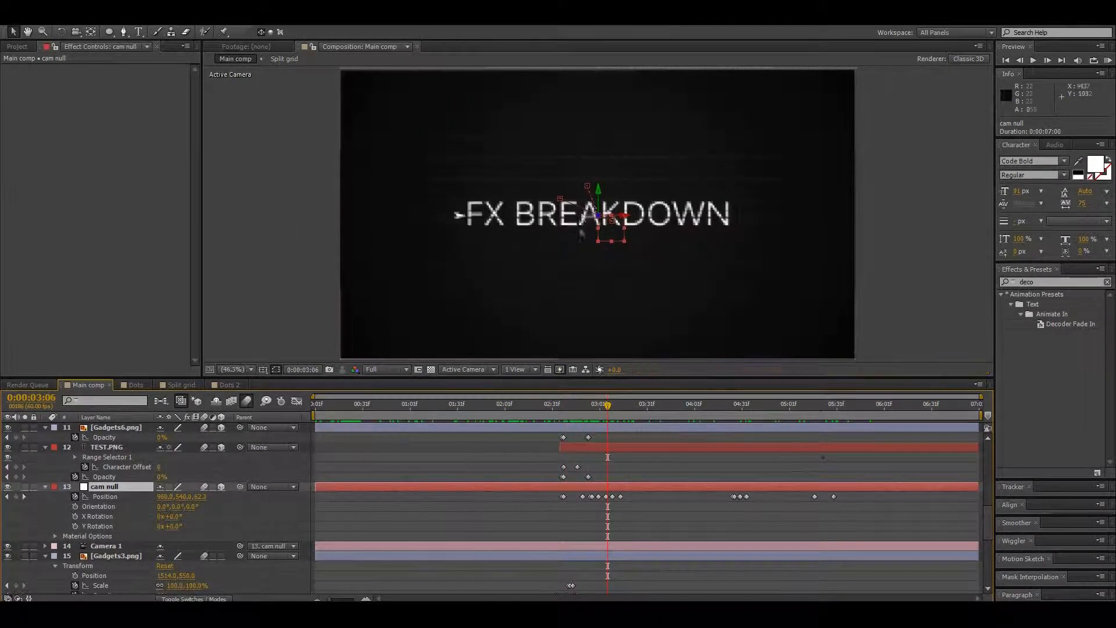
pyautogui.click(575, 405)
pyautogui.click(519, 370)
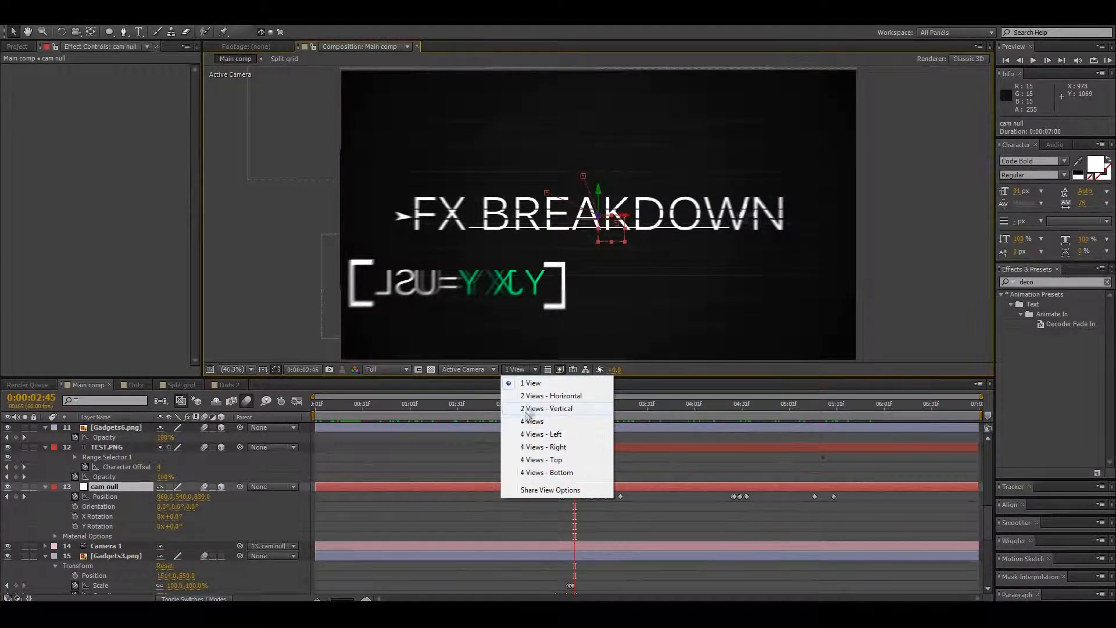
pyautogui.click(535, 395)
pyautogui.click(510, 374)
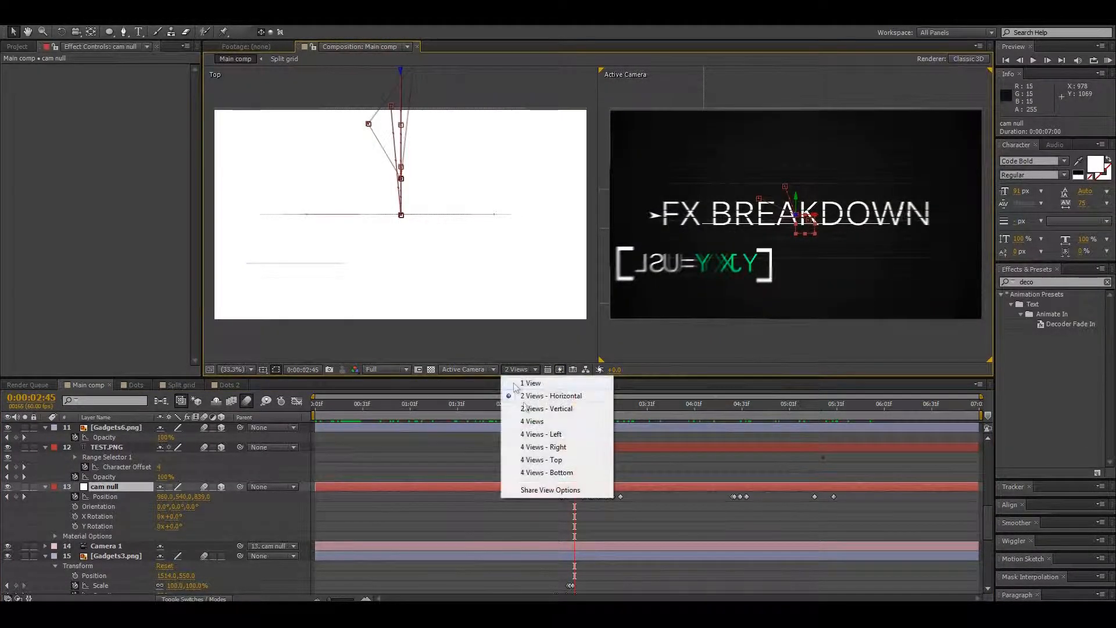
pyautogui.click(523, 452)
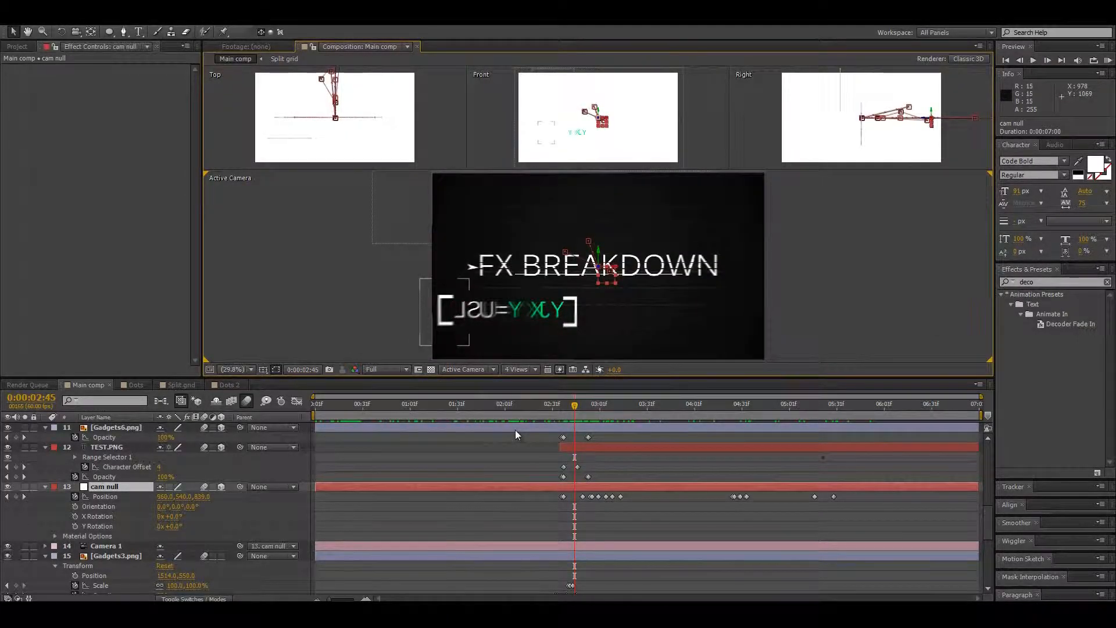
pyautogui.click(517, 370)
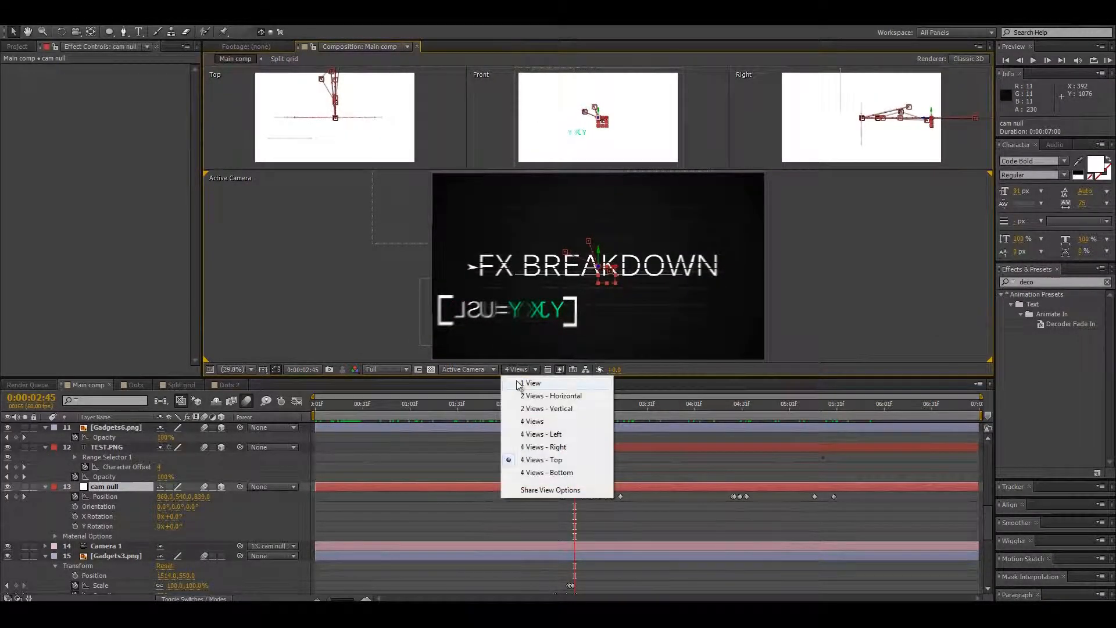
pyautogui.click(518, 384)
# - Examine the cam null's motion path from the Top view in the single-view layout, then return to Active Camera
pyautogui.click(527, 369)
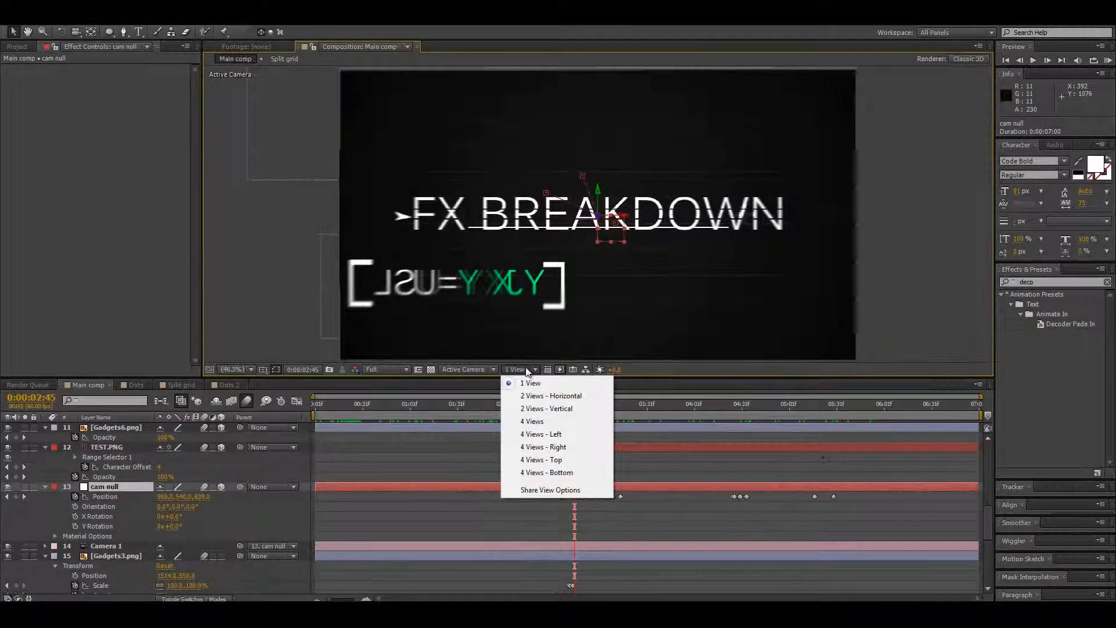
pyautogui.click(467, 370)
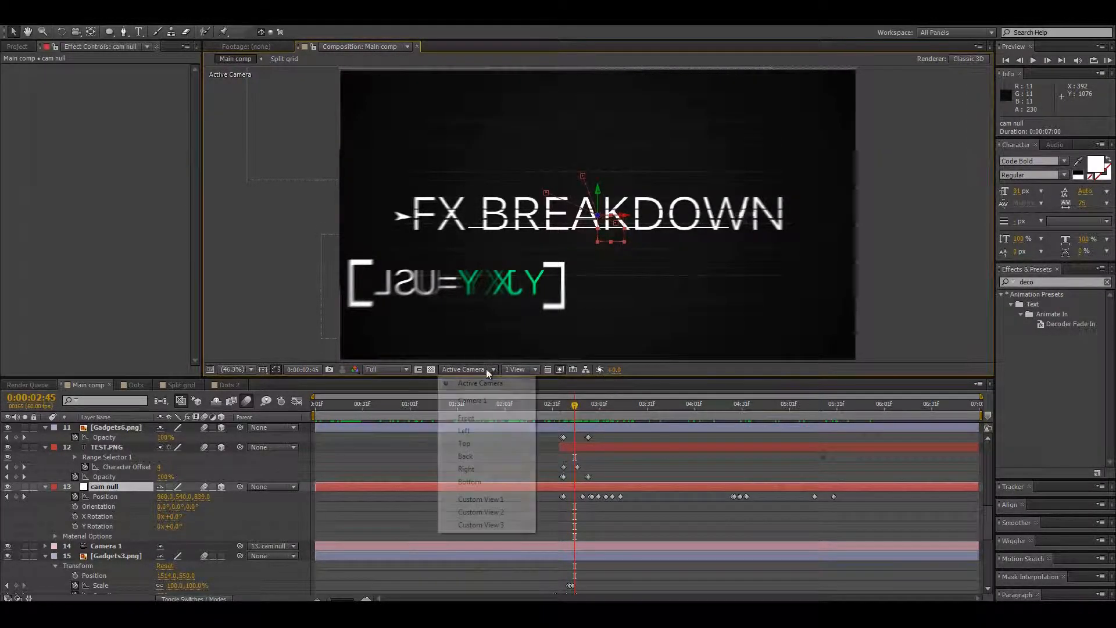
pyautogui.click(464, 443)
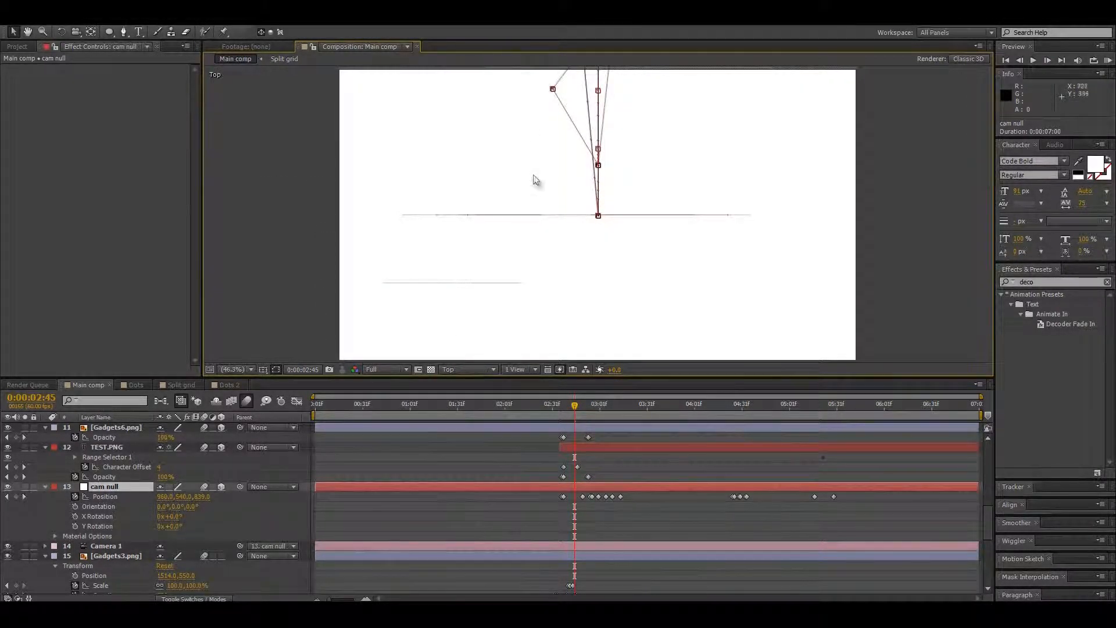
pyautogui.click(459, 369)
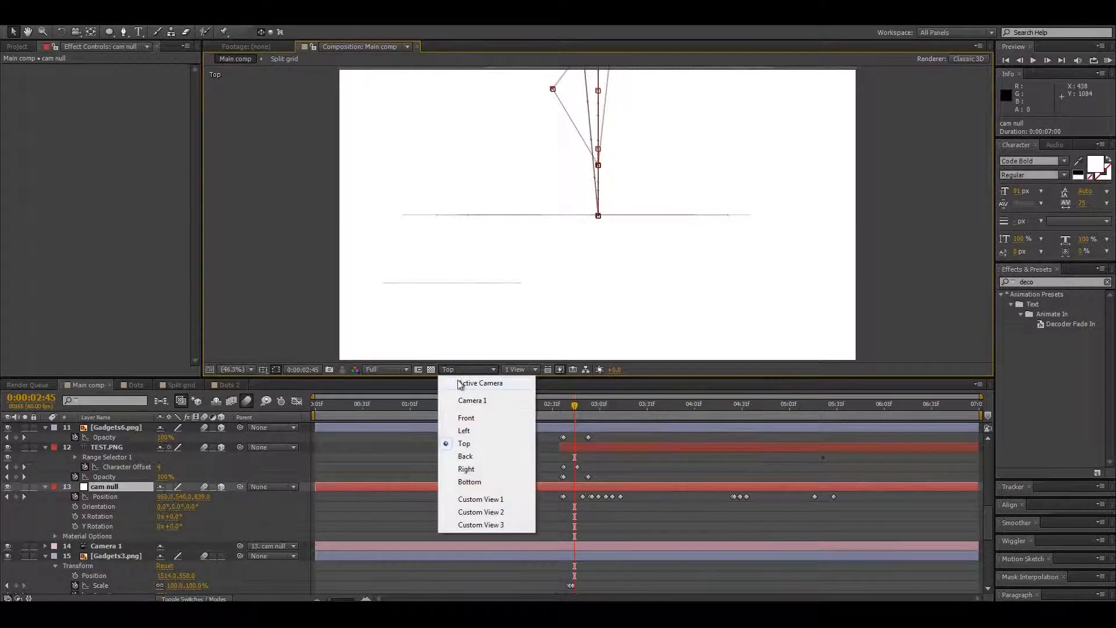
pyautogui.click(468, 381)
# - Select the FX BREAKDOWN, FX BREAKDOWN 2 and FX BREAKDOWN 3 title layers together, with the time at 0:00:02:55
pyautogui.click(116, 546)
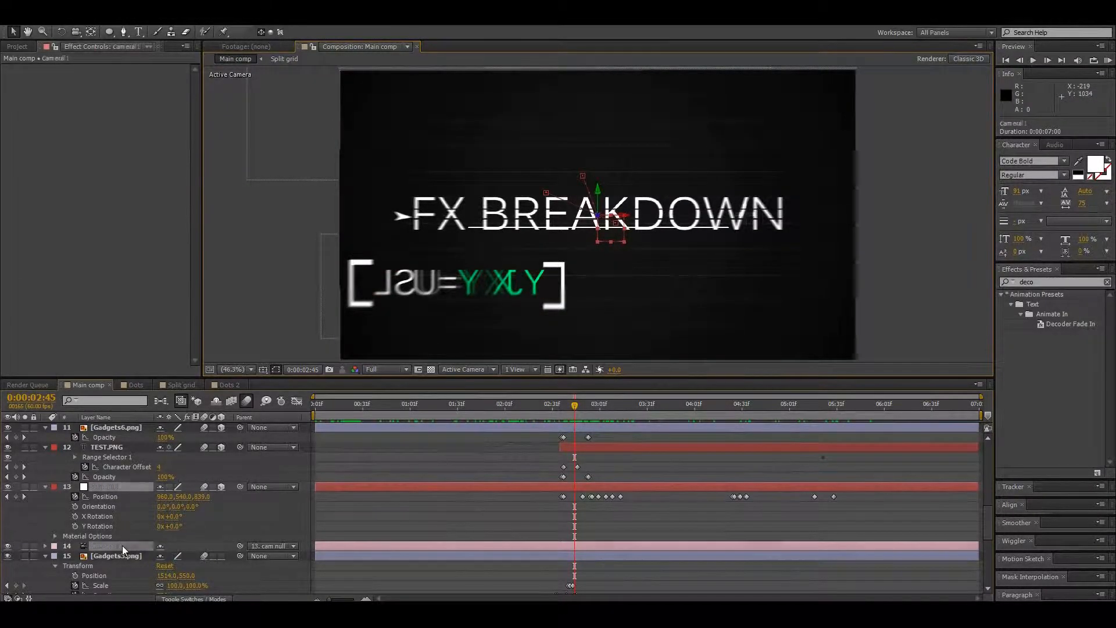
pyautogui.scroll(-8, 122, 544)
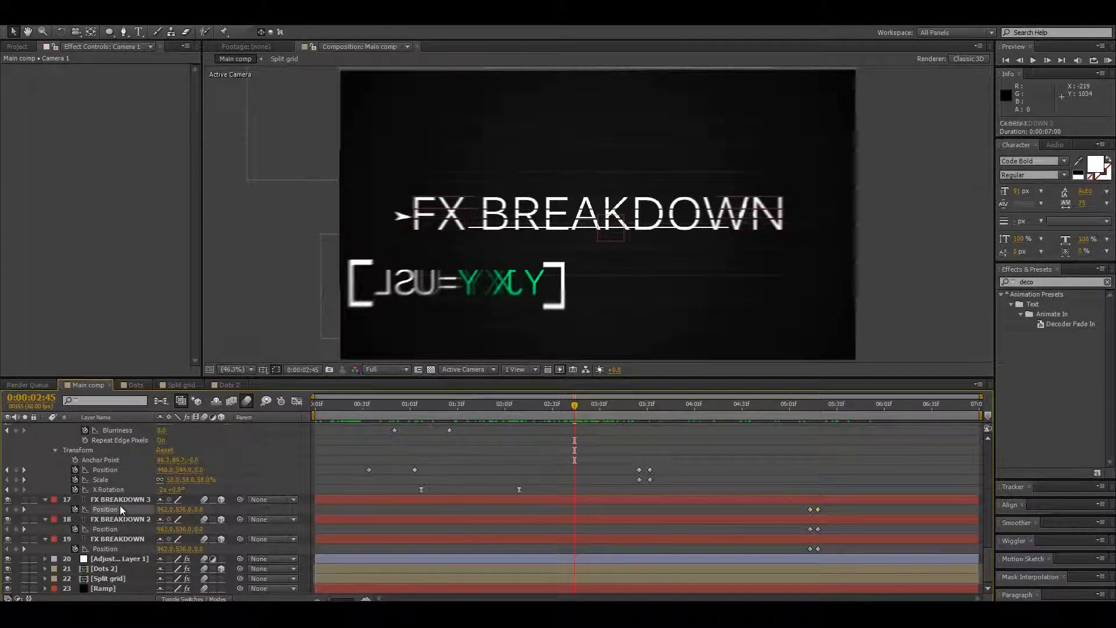
pyautogui.click(120, 500)
pyautogui.moveTo(575, 407); pyautogui.dragTo(590, 407)
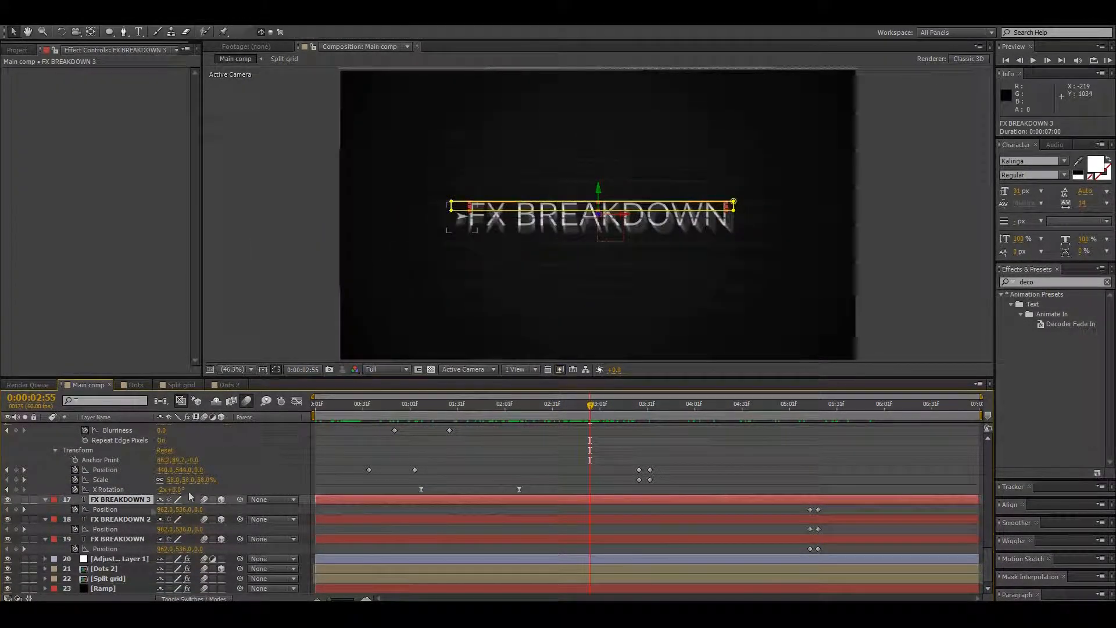
pyautogui.keyDown('ctrl'); pyautogui.click(130, 519); pyautogui.keyUp('ctrl')
pyautogui.keyDown('ctrl'); pyautogui.click(122, 539); pyautogui.keyUp('ctrl')
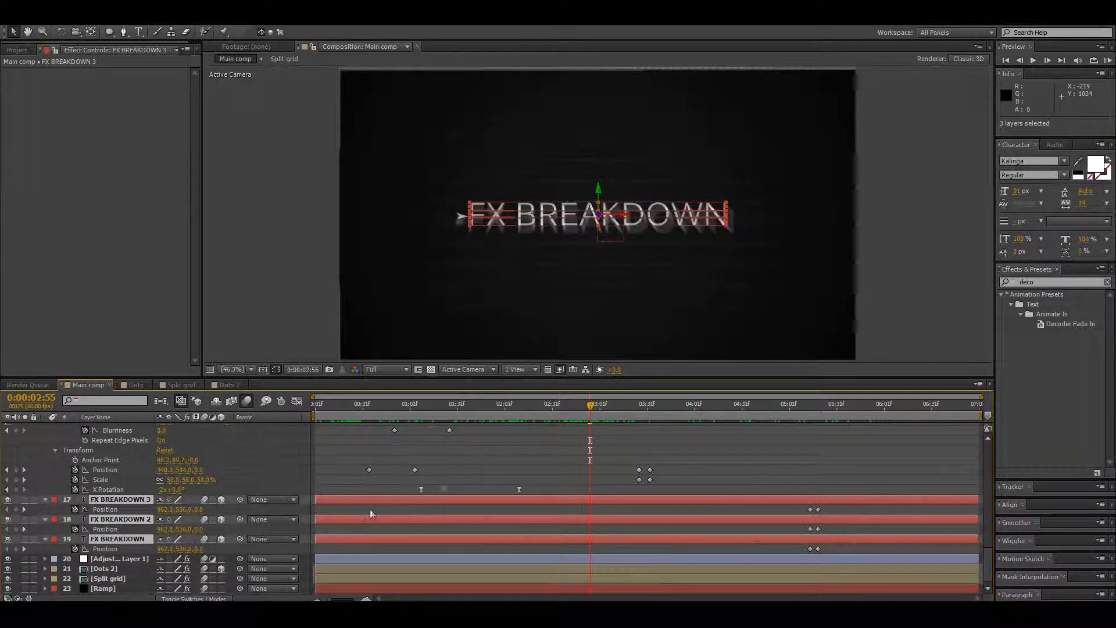
# - Scrub around 0:00:02:53 to inspect the sliced title layers, deselect them and move on to 0:00:03:46
pyautogui.moveTo(594, 412)
pyautogui.mouseDown()
pyautogui.moveTo(615, 406)
pyautogui.moveTo(589, 406)
pyautogui.mouseUp()
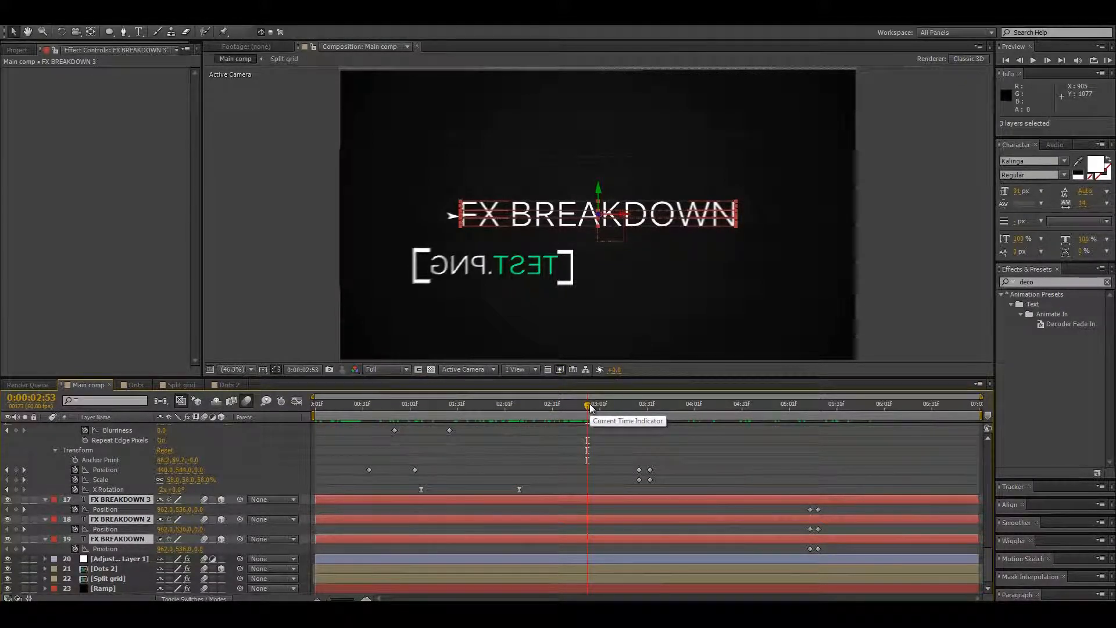
pyautogui.click(296, 314)
pyautogui.moveTo(587, 404); pyautogui.dragTo(671, 412)
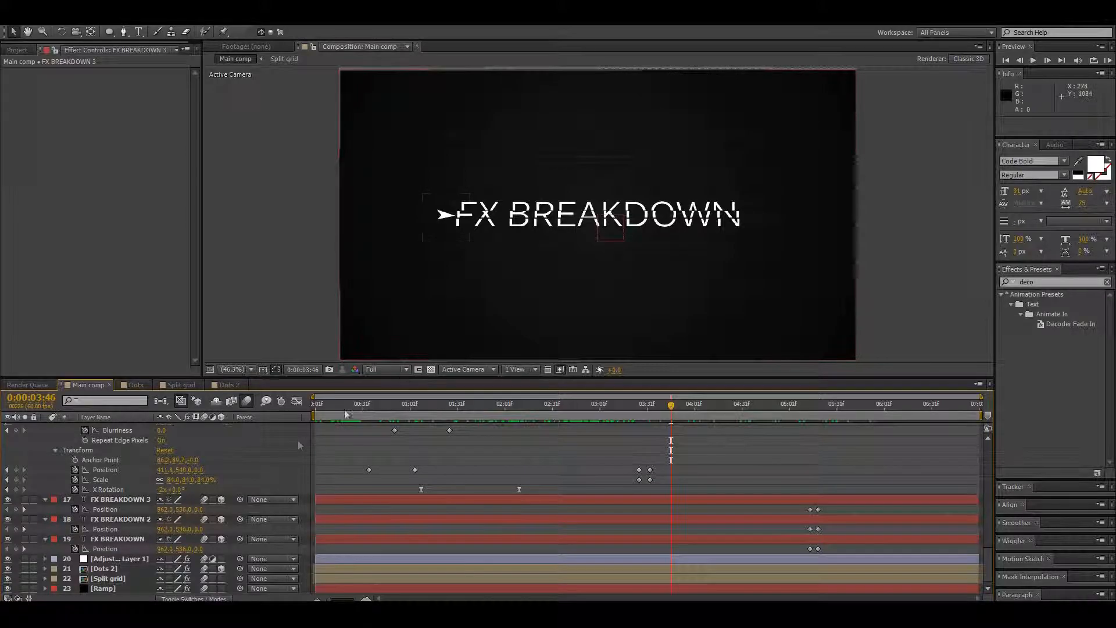
# - Select Adjustment Layer 1 and compare the background dots with its CC Vector Blur effect off and on
pyautogui.click(113, 559)
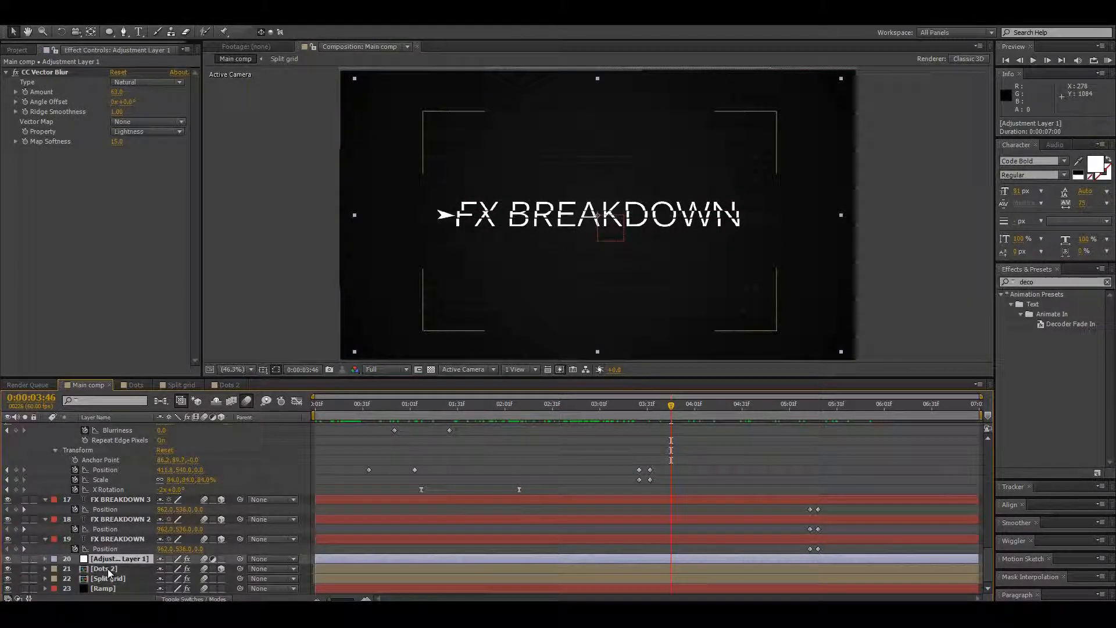
pyautogui.click(45, 72)
pyautogui.click(16, 74)
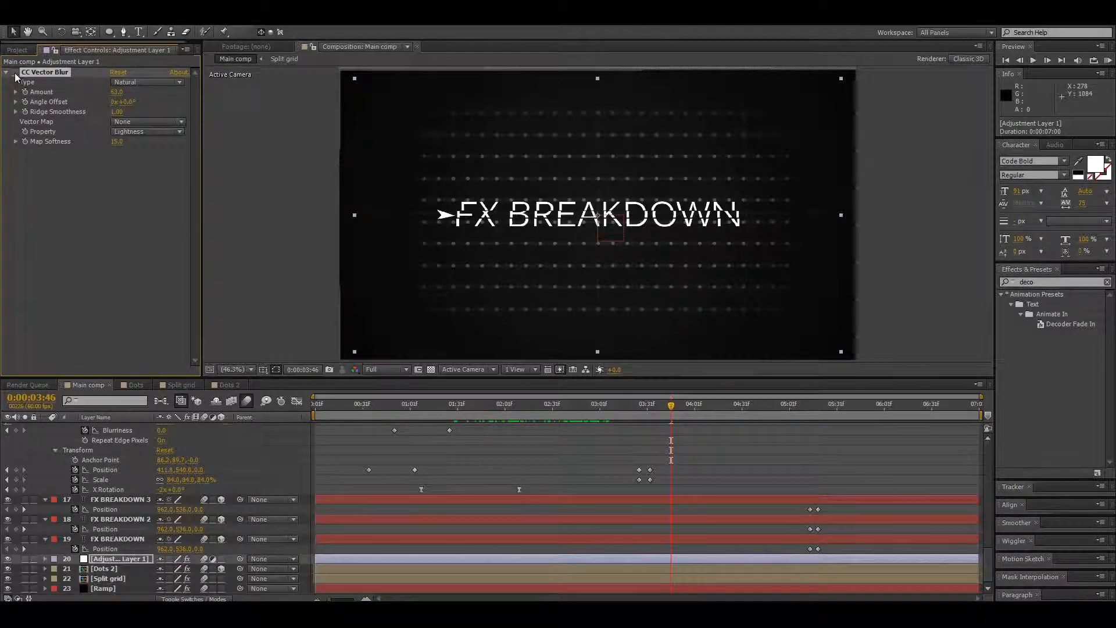
pyautogui.click(15, 73)
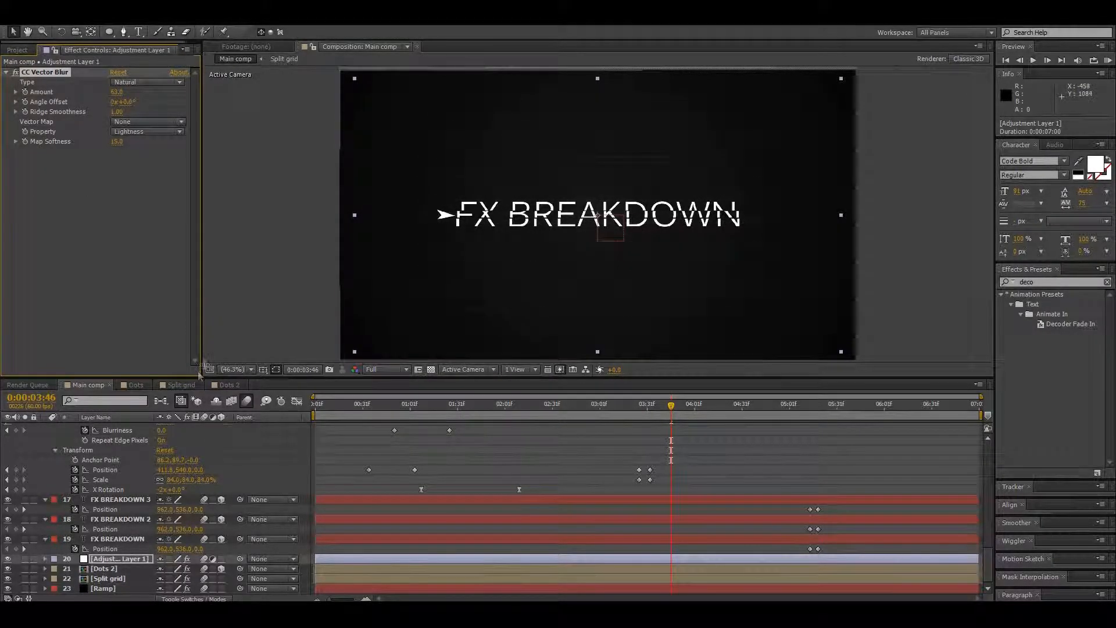
# - Open the Split grid composition at 0:00:01:29 and compare White Solid 2 with its CC Griddler effect off and on
pyautogui.click(181, 385)
pyautogui.moveTo(358, 404); pyautogui.dragTo(414, 404)
pyautogui.click(45, 68)
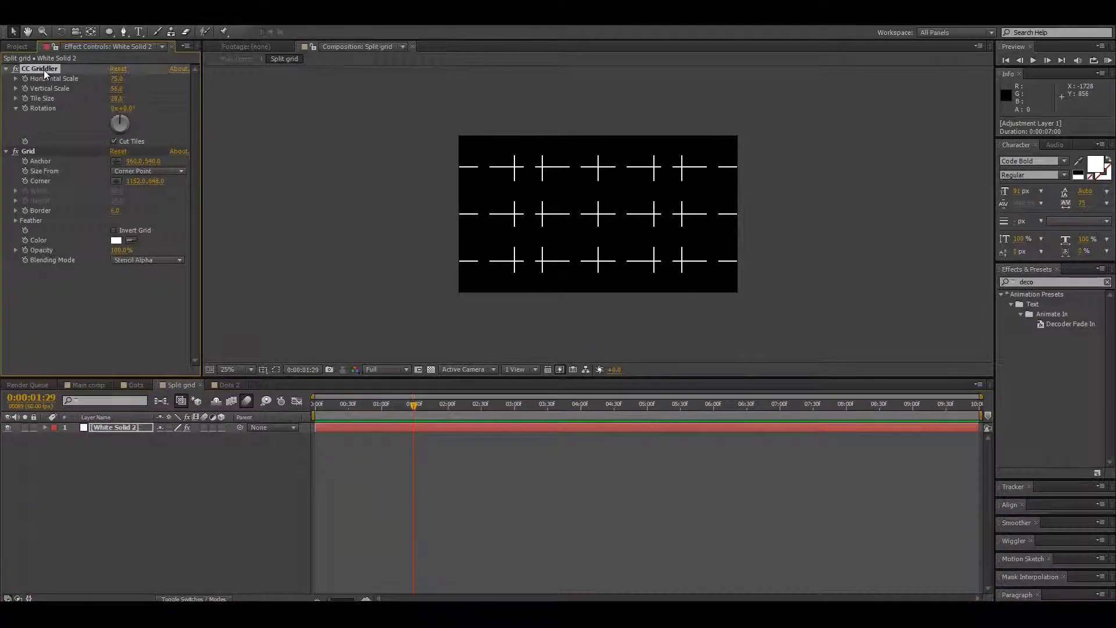
pyautogui.click(14, 69)
pyautogui.click(14, 69)
# - Examine the Grid effect's Blending Mode on White Solid 2, keeping it at Stencil Alpha
pyautogui.click(129, 262)
pyautogui.click(140, 272)
pyautogui.click(144, 261)
pyautogui.click(147, 298)
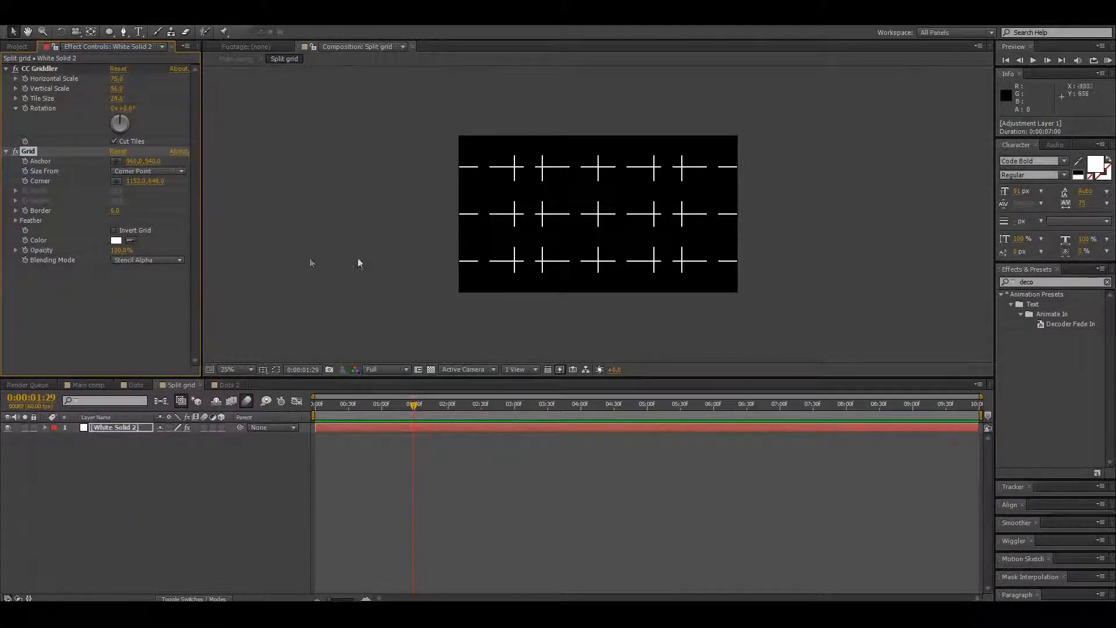
# - Inspect the Dots 2 composition's four Dots layers and look through the individual Dot layers inside the Dots composition
pyautogui.click(227, 384)
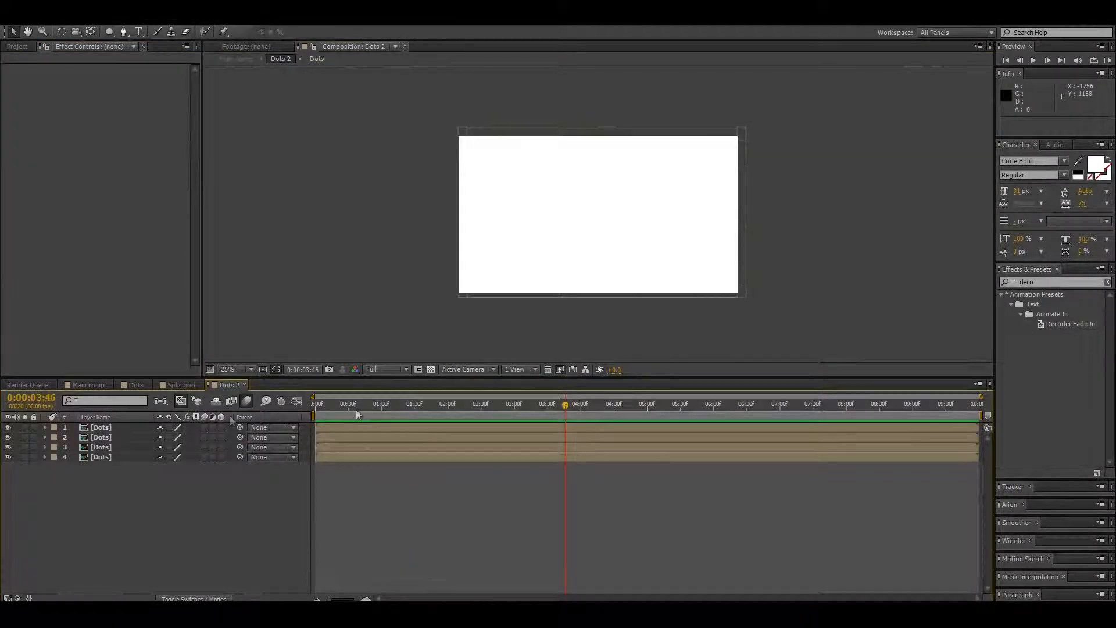
pyautogui.click(135, 385)
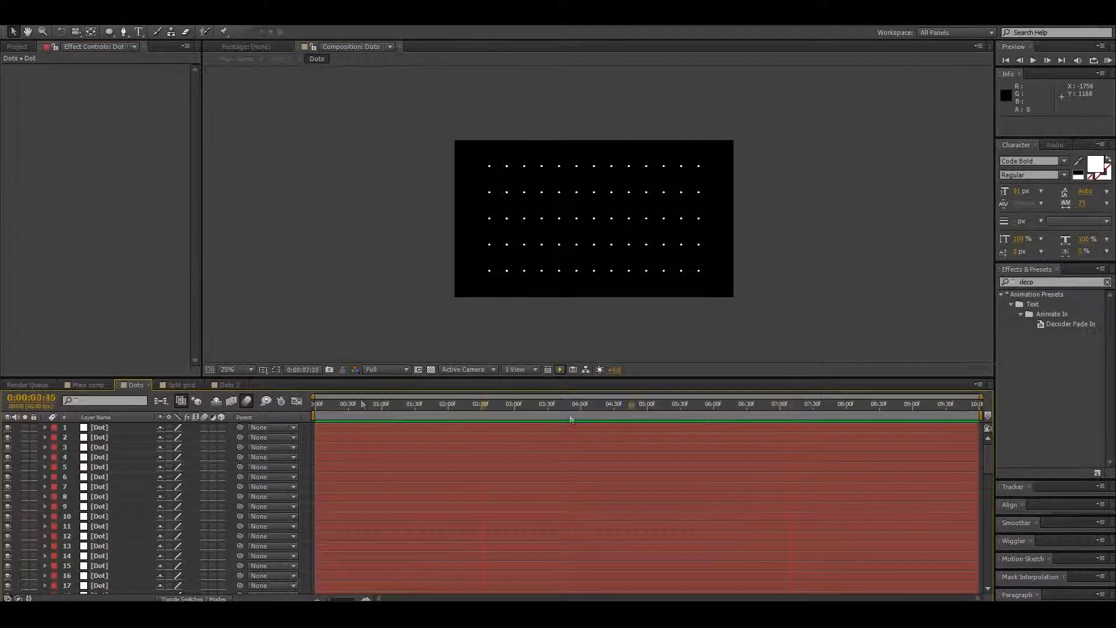
pyautogui.scroll(-10, 142, 490)
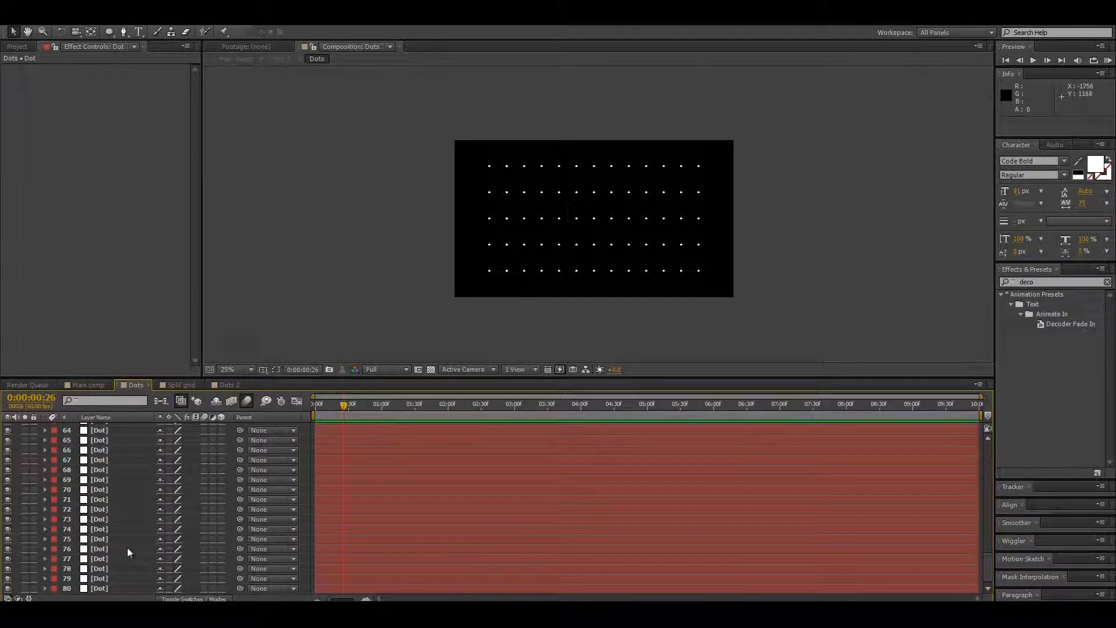
pyautogui.scroll(10, 123, 496)
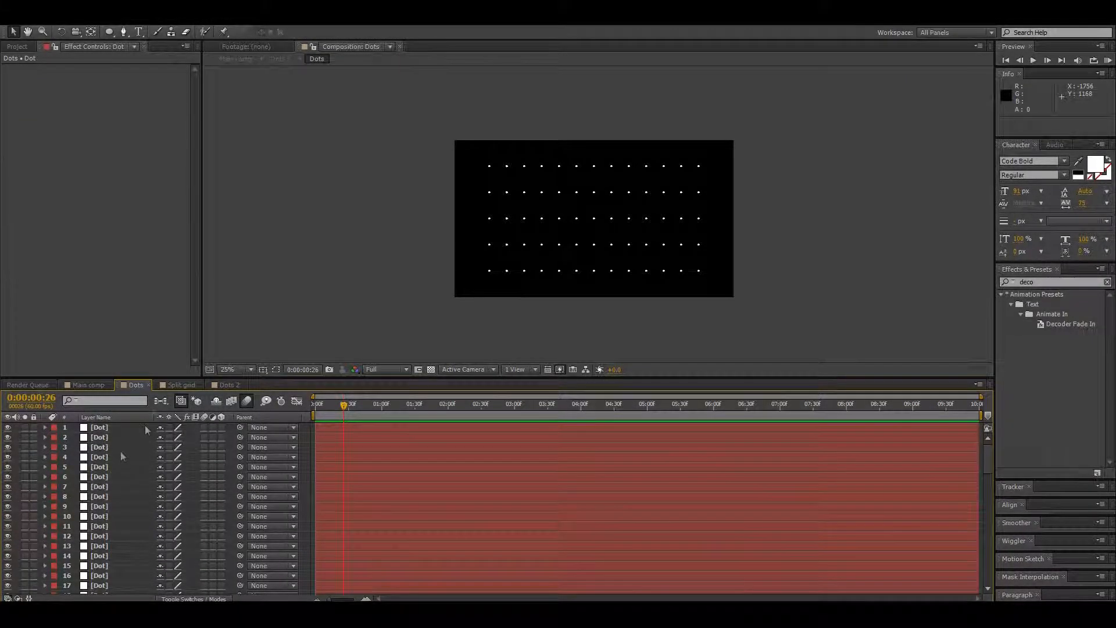
# - In Main comp, examine the CC Cross Blur effect on the Dots 2 layer and the CC Lens effect on the Split grid layer
pyautogui.click(91, 385)
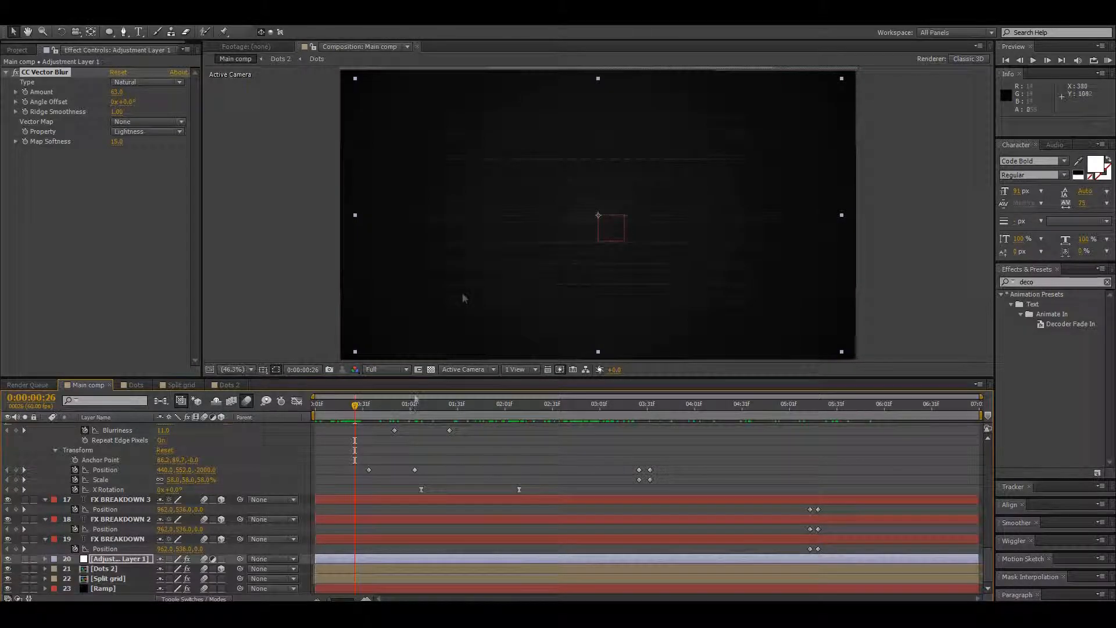
pyautogui.click(104, 569)
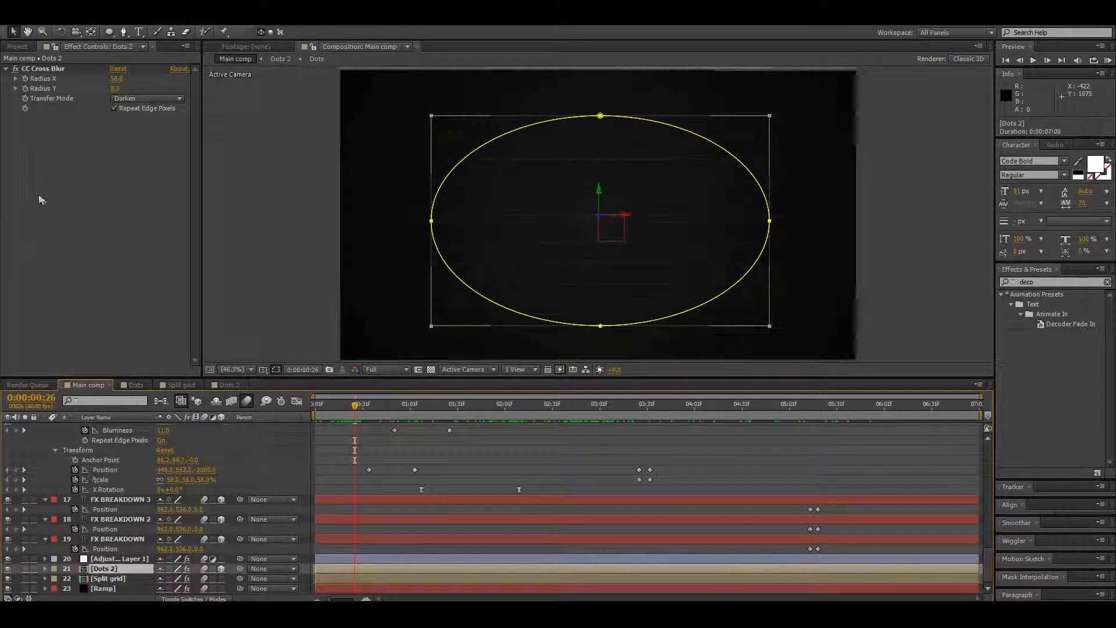
pyautogui.click(16, 71)
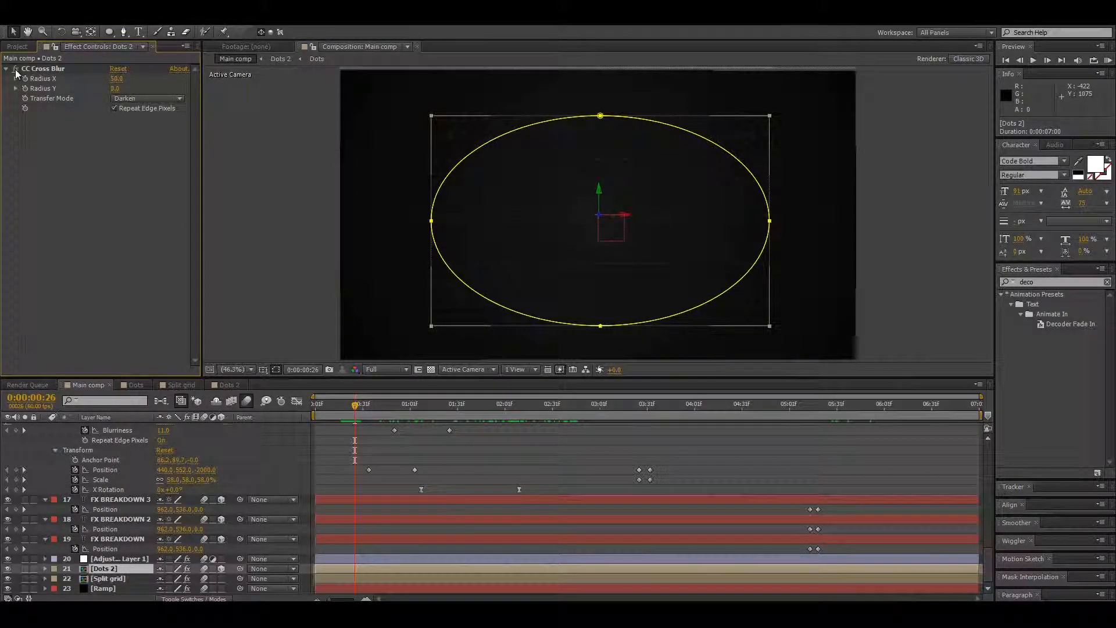
pyautogui.click(107, 579)
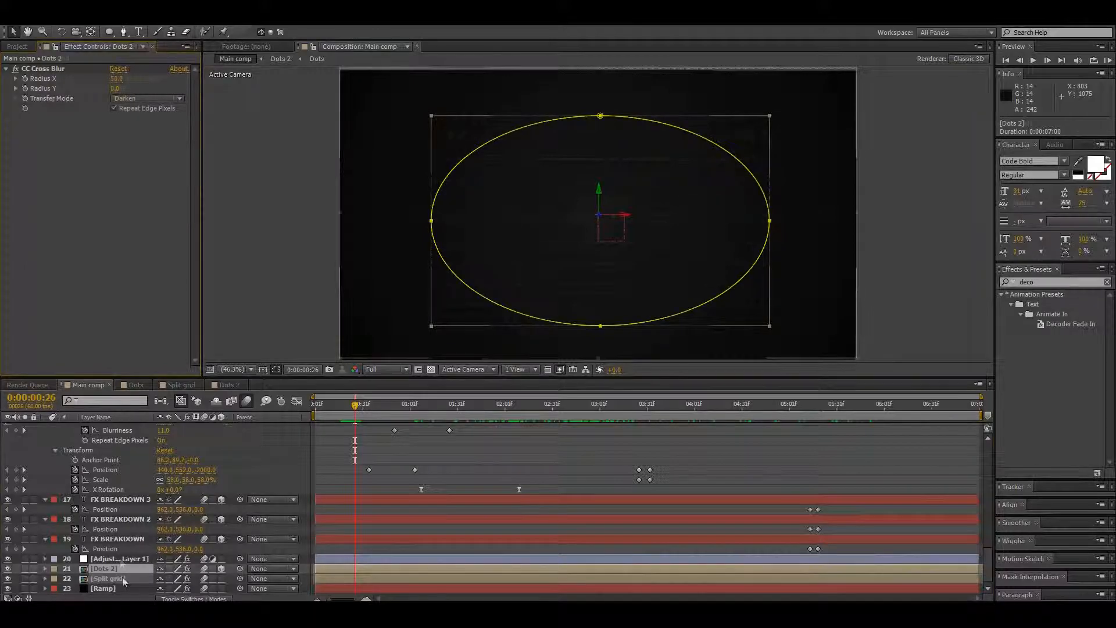
pyautogui.click(16, 71)
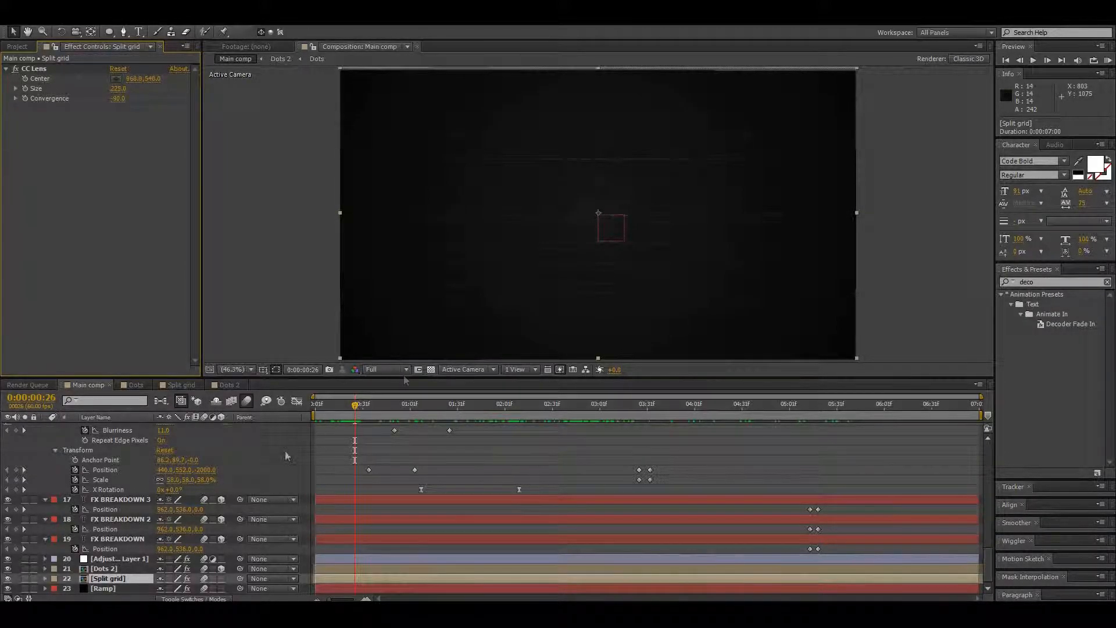
# - Select the Ramp background layer and compare the picture with its radial Ramp effect off and on
pyautogui.hotkey('ctrl', 'Down')
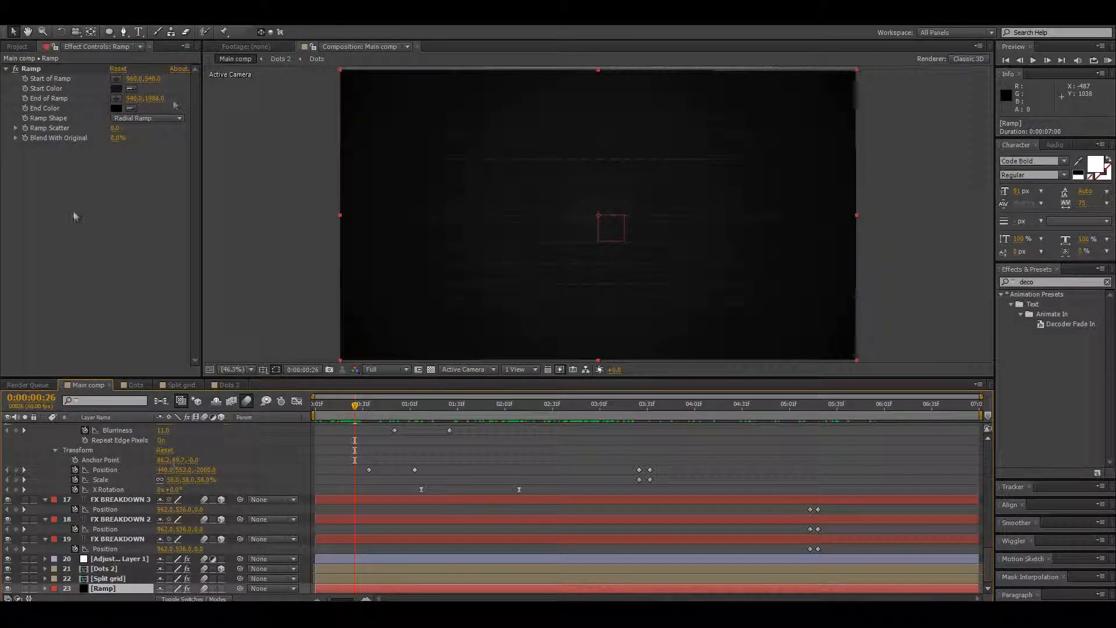
pyautogui.click(15, 69)
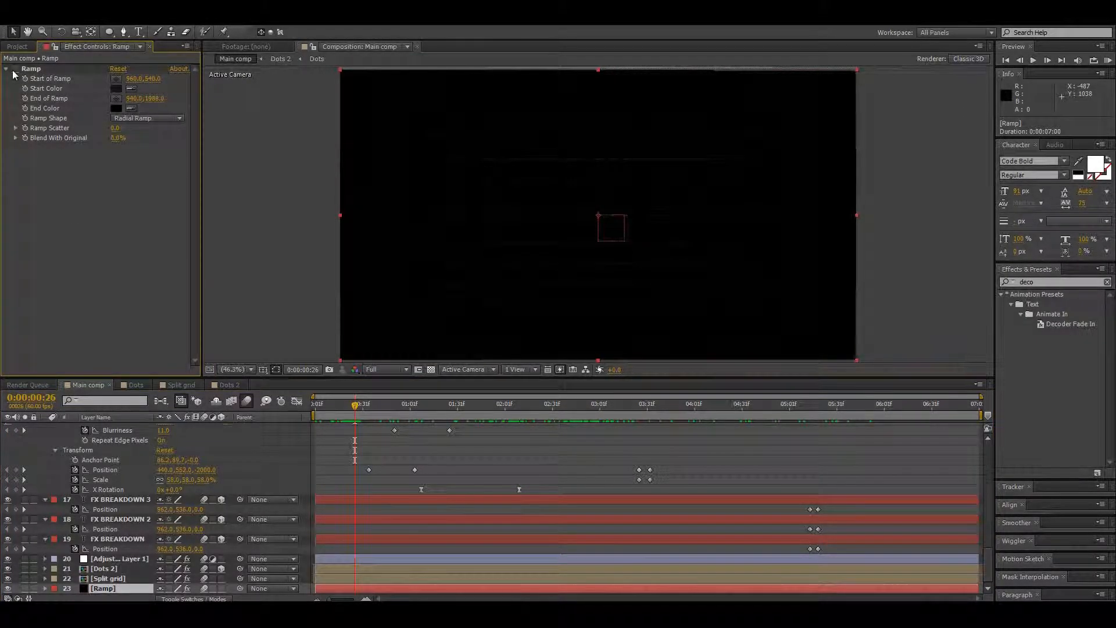
pyautogui.click(16, 69)
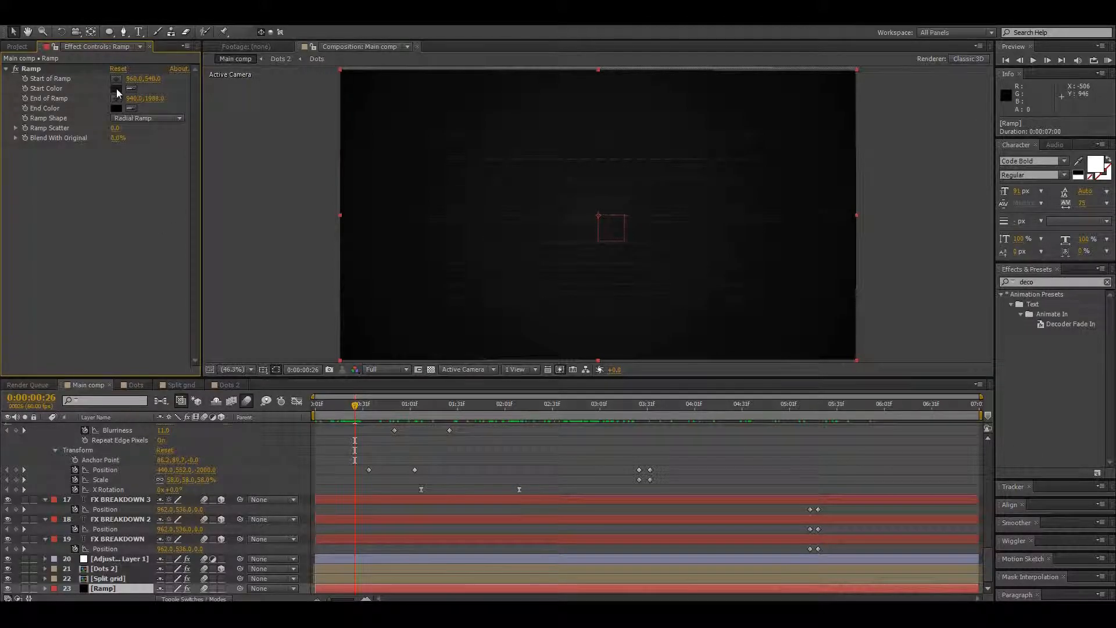
# - Scrub Main comp to 0:00:02:55, look back up through its layer stack and preview the Camtasia Studio window
pyautogui.moveTo(363, 420); pyautogui.dragTo(592, 434)
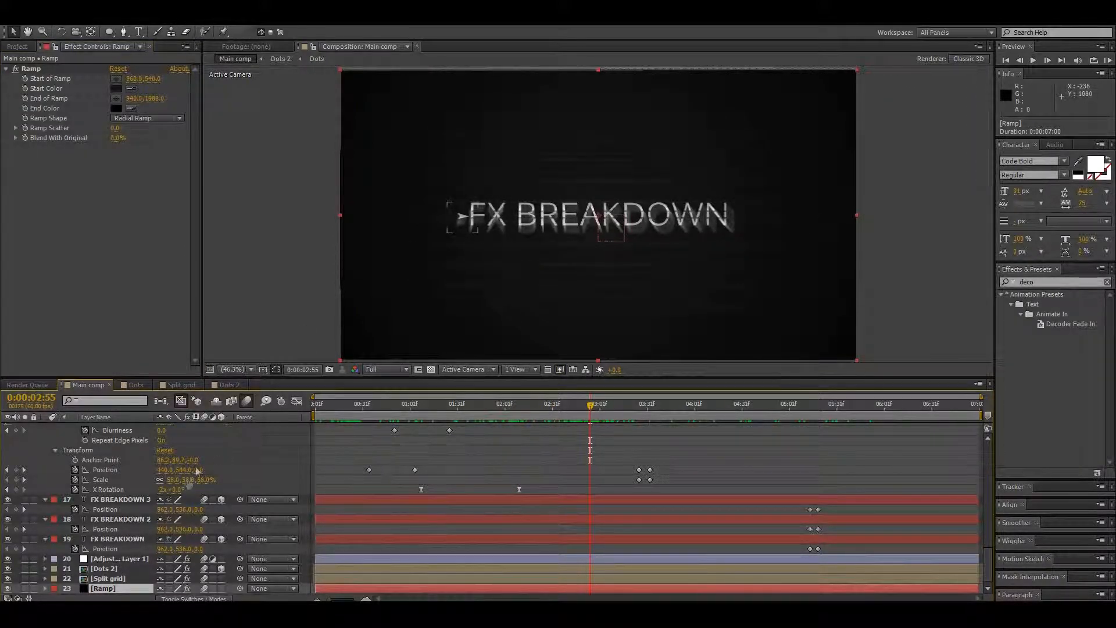
pyautogui.scroll(10, 192, 483)
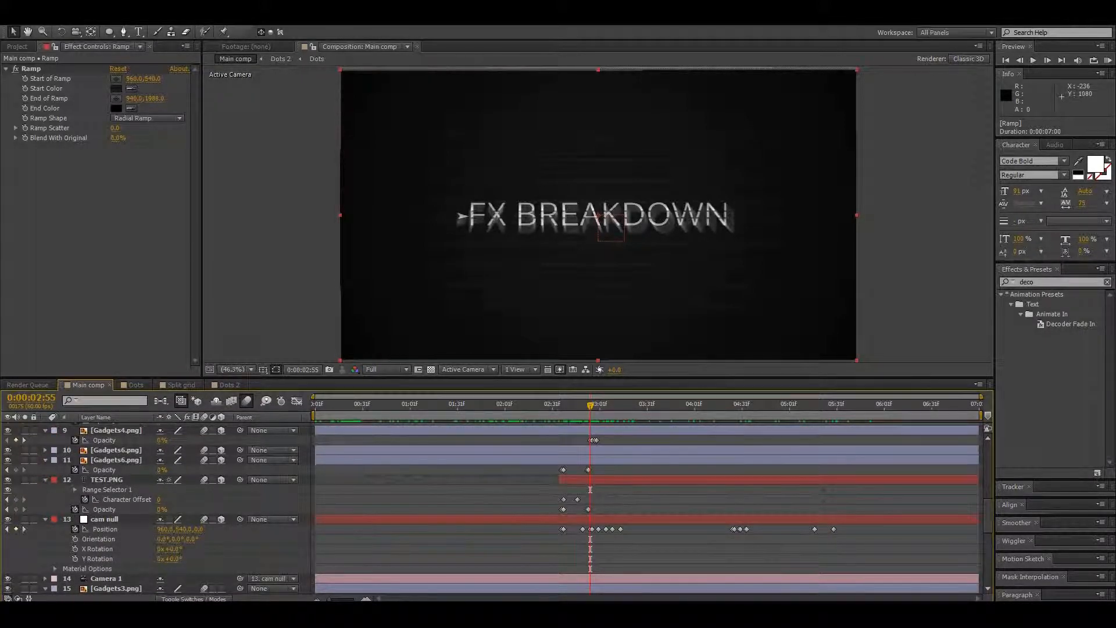
pyautogui.moveTo(368, 587)
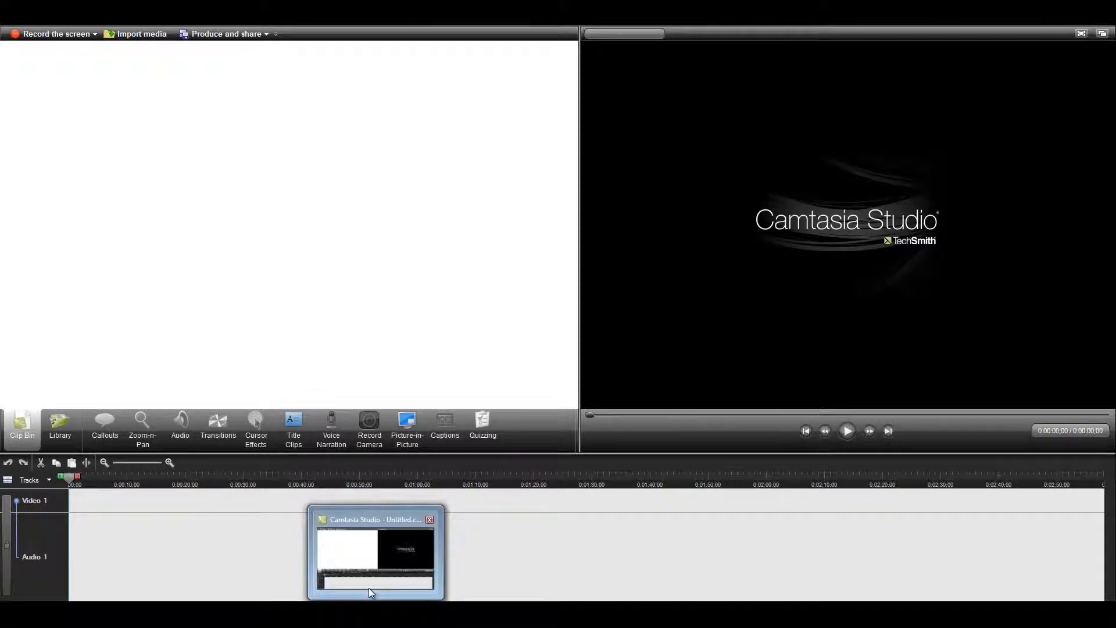